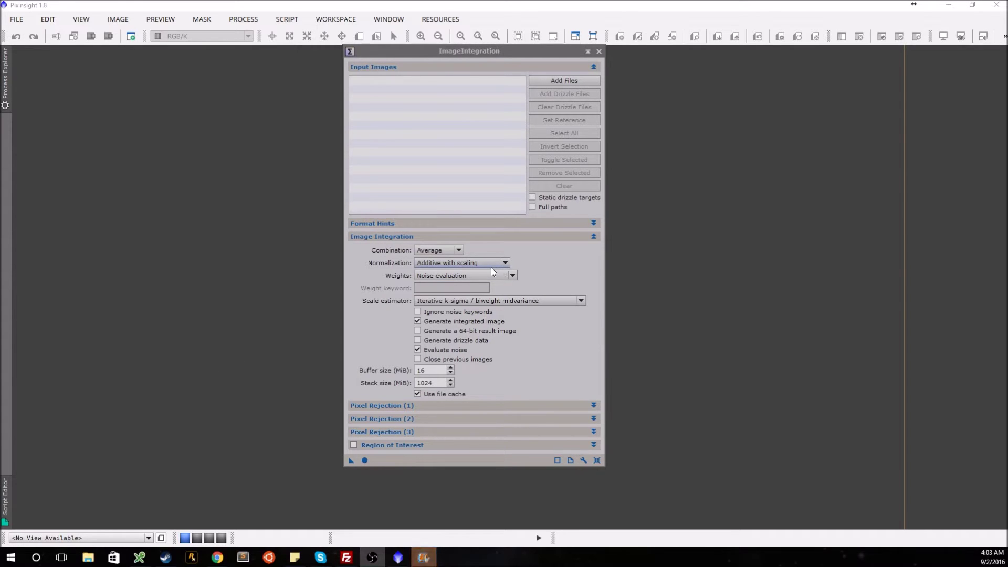
Step: Open the Add Files picker for ImageIntegration input images
{"action": "left_click", "coordinate": [563, 80]}
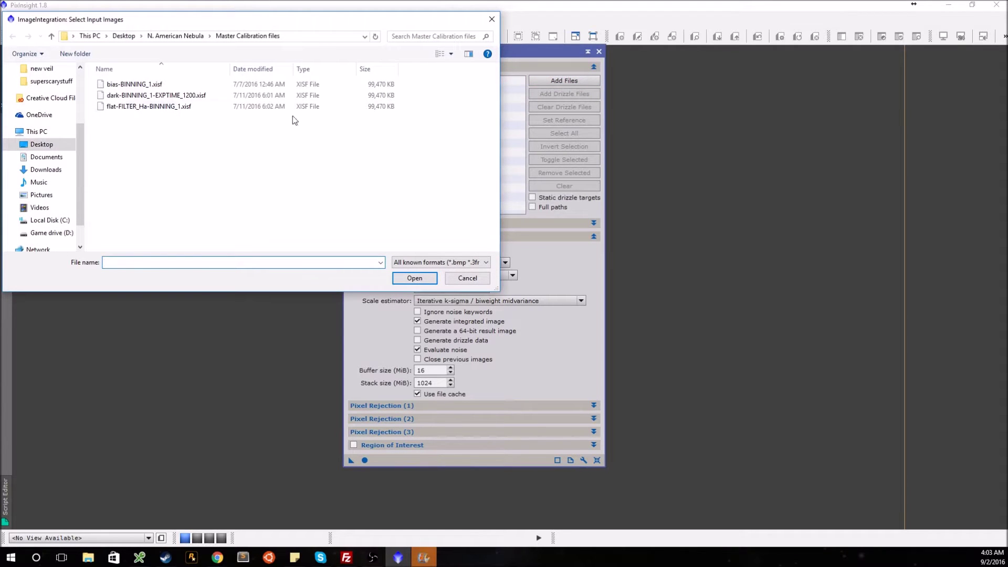
Step: Load all 13 XISF frames from N. American Nebula/registered/Ha as integration inputs
{"action": "left_click", "coordinate": [178, 36]}
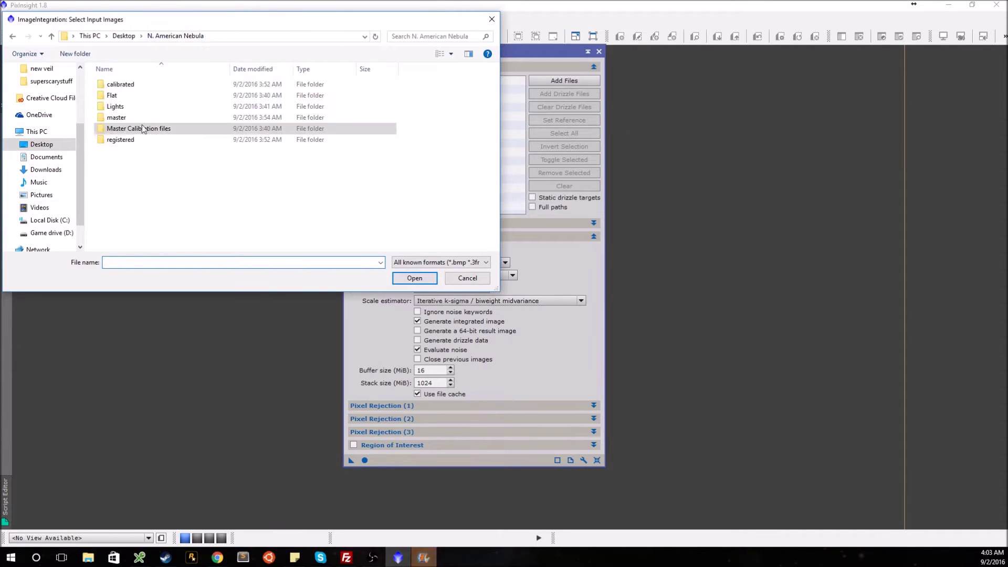
{"action": "double_click", "coordinate": [111, 140]}
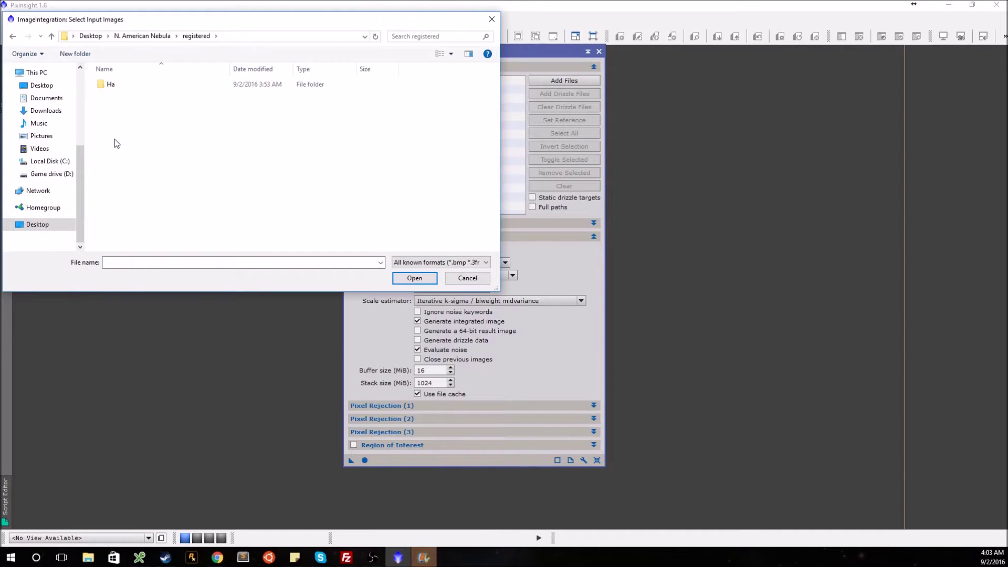
{"action": "double_click", "coordinate": [110, 85]}
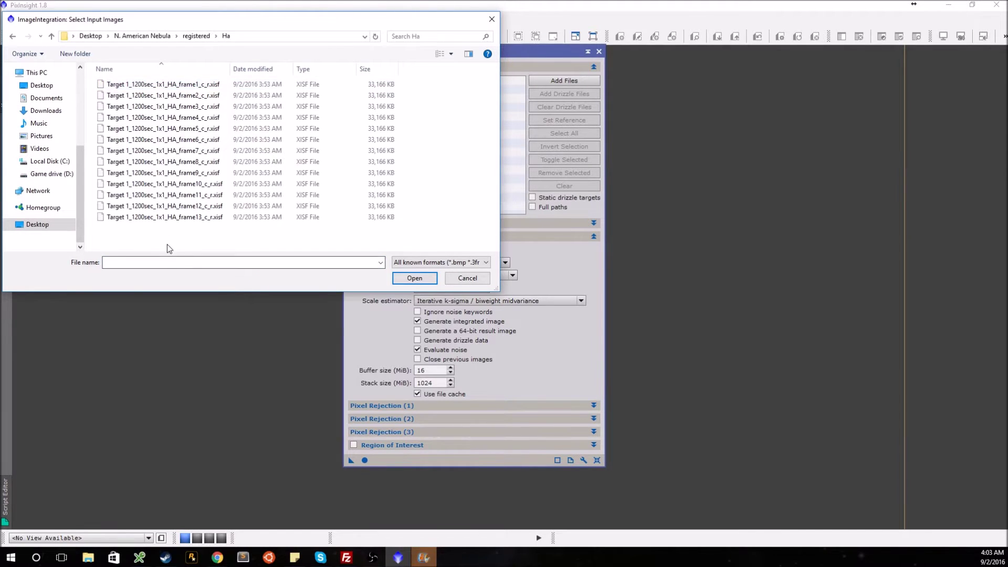
{"action": "left_click_drag", "start_coordinate": [166, 245], "coordinate": [166, 71]}
{"action": "left_click", "coordinate": [415, 278]}
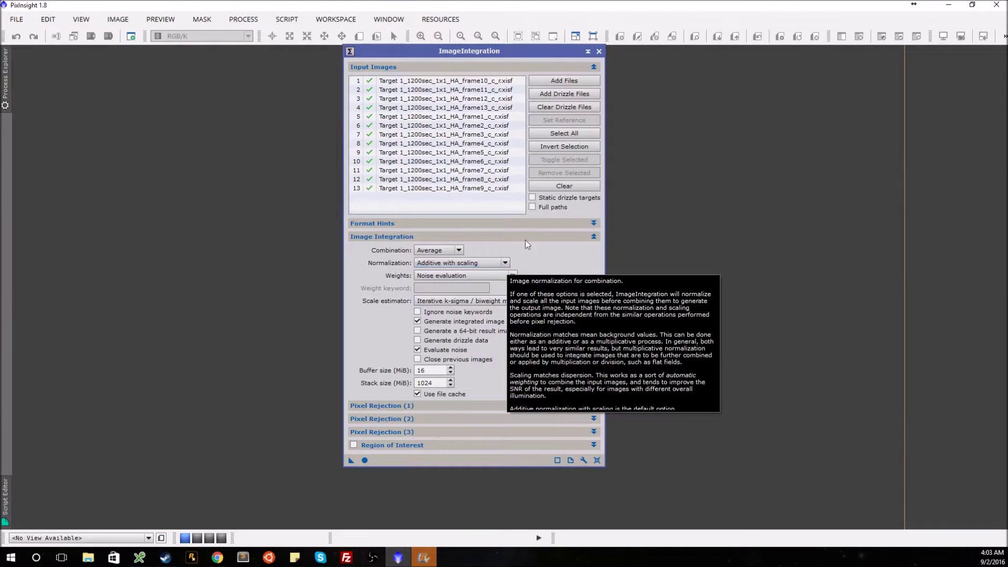
Step: Attach the 13 Ha .drz drizzle files to the input list and enable generating drizzle data
{"action": "left_click", "coordinate": [570, 94]}
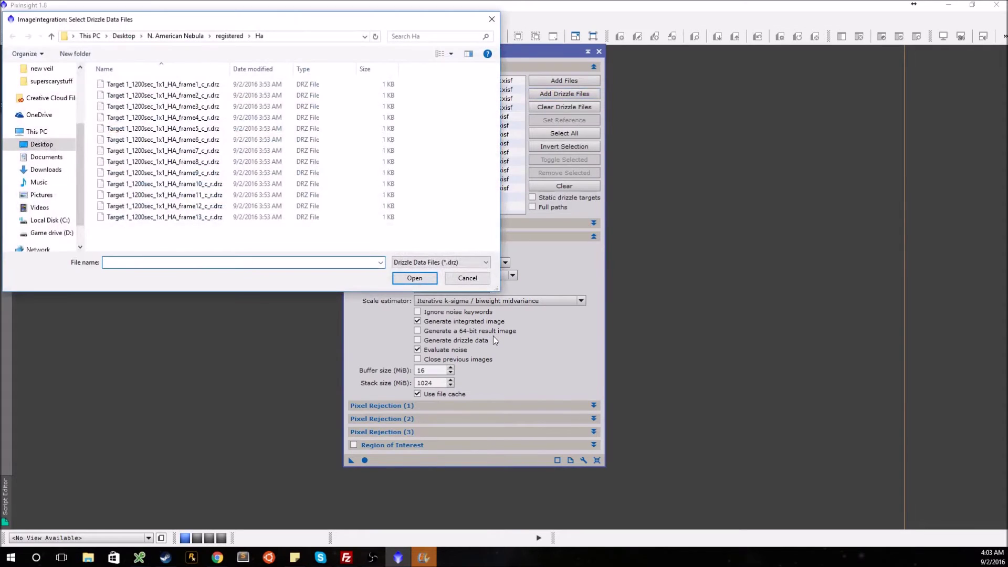
{"action": "left_click_drag", "start_coordinate": [171, 232], "coordinate": [184, 81]}
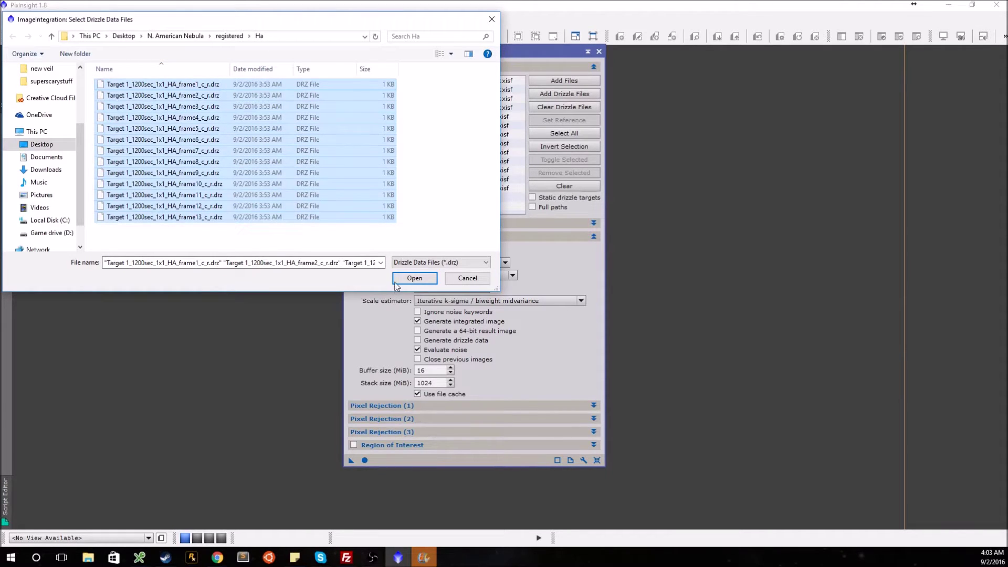
{"action": "left_click", "coordinate": [423, 279]}
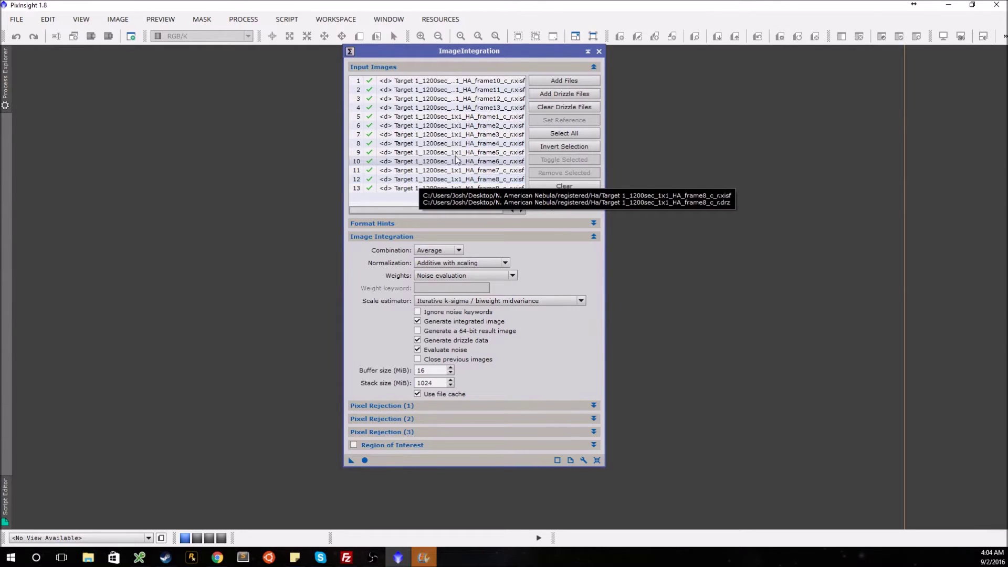
{"action": "left_click", "coordinate": [418, 341]}
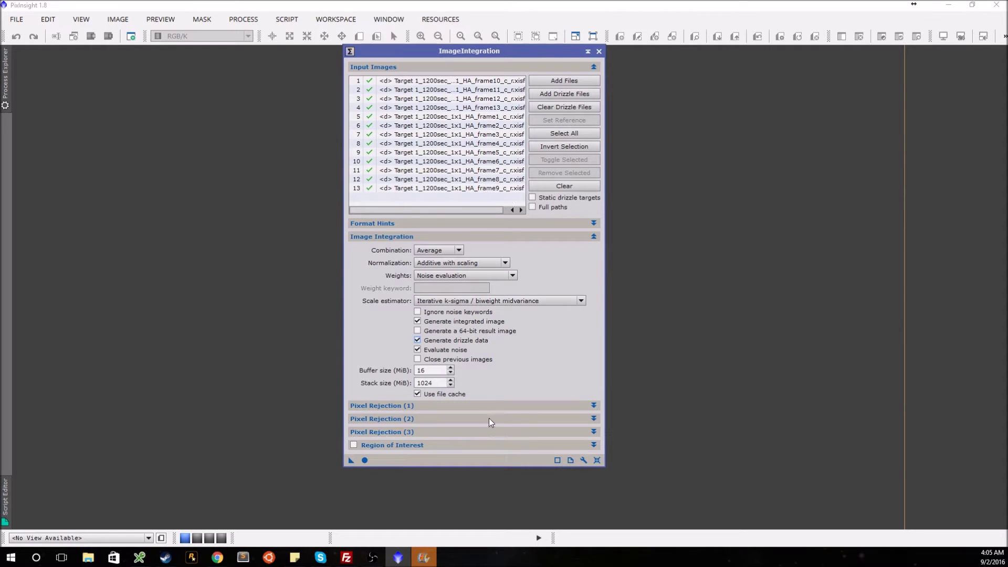
Step: Choose Winsorized Sigma Clipping rejection and check the sigma limits of 4.000 low and 2.000 high
{"action": "left_click", "coordinate": [496, 403]}
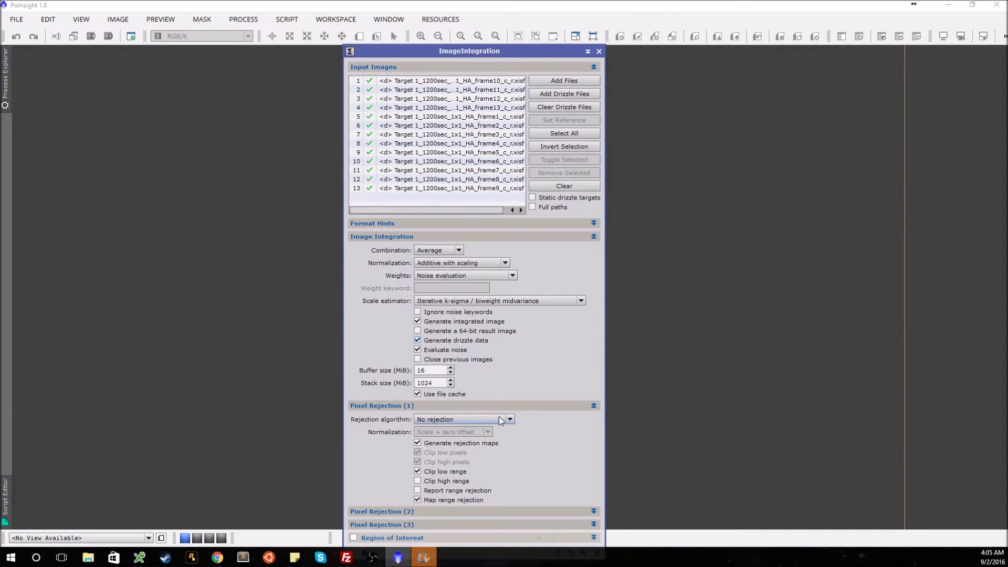
{"action": "left_click", "coordinate": [499, 418]}
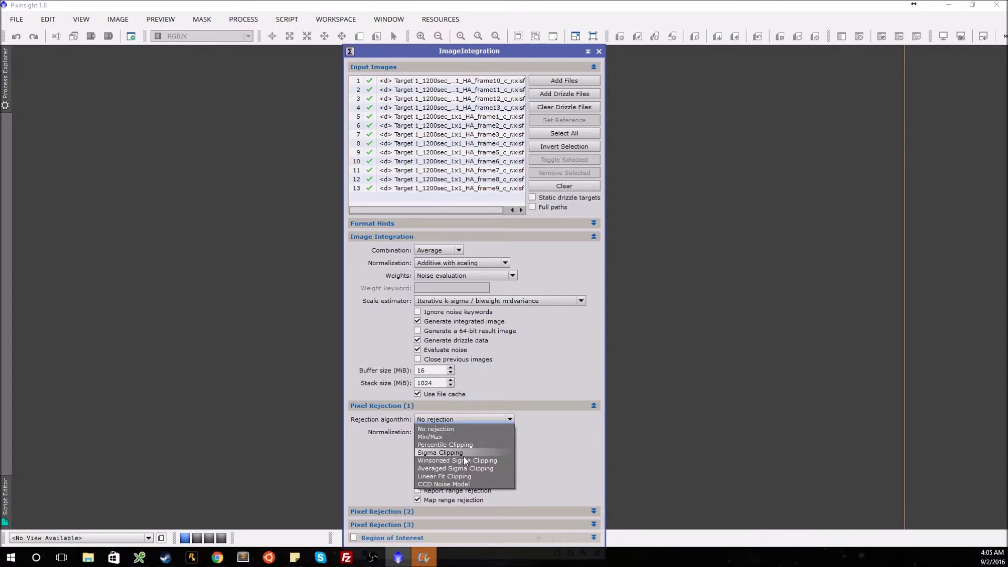
{"action": "left_click", "coordinate": [462, 462]}
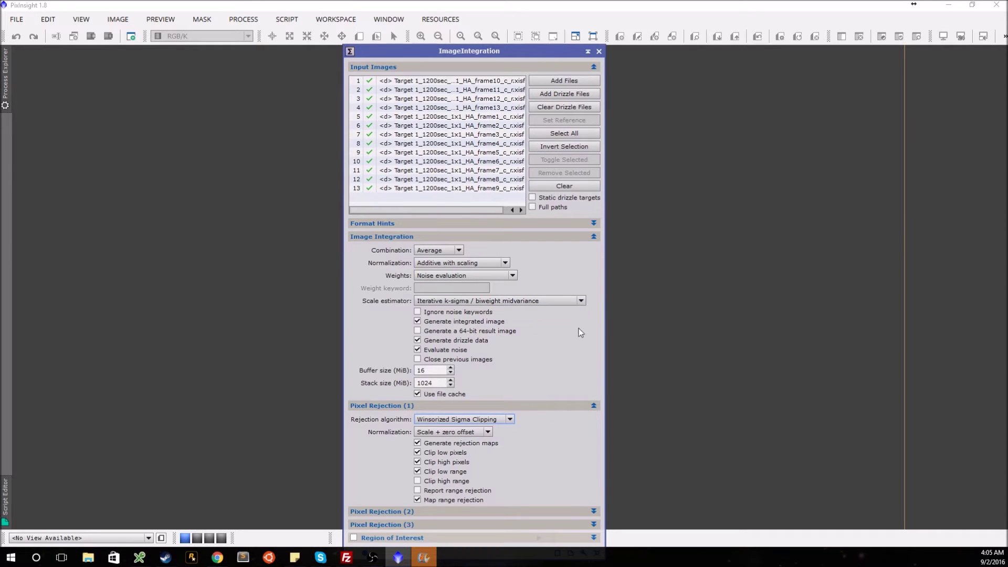
{"action": "left_click", "coordinate": [554, 408]}
{"action": "left_click", "coordinate": [538, 419]}
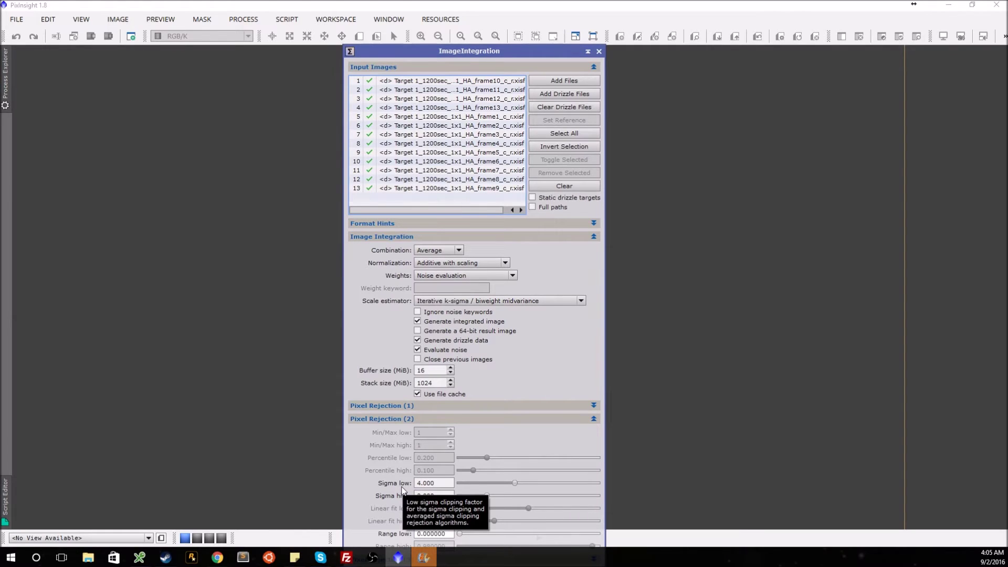
{"action": "left_click", "coordinate": [487, 417]}
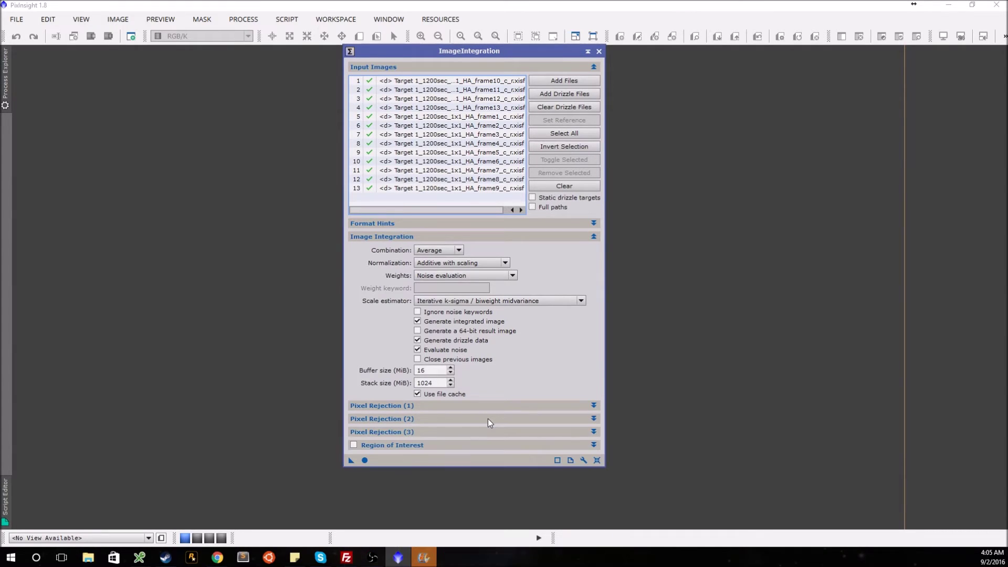
Step: Run ImageIntegration with Apply Global, then close the ImageIntegration window
{"action": "left_click", "coordinate": [364, 460]}
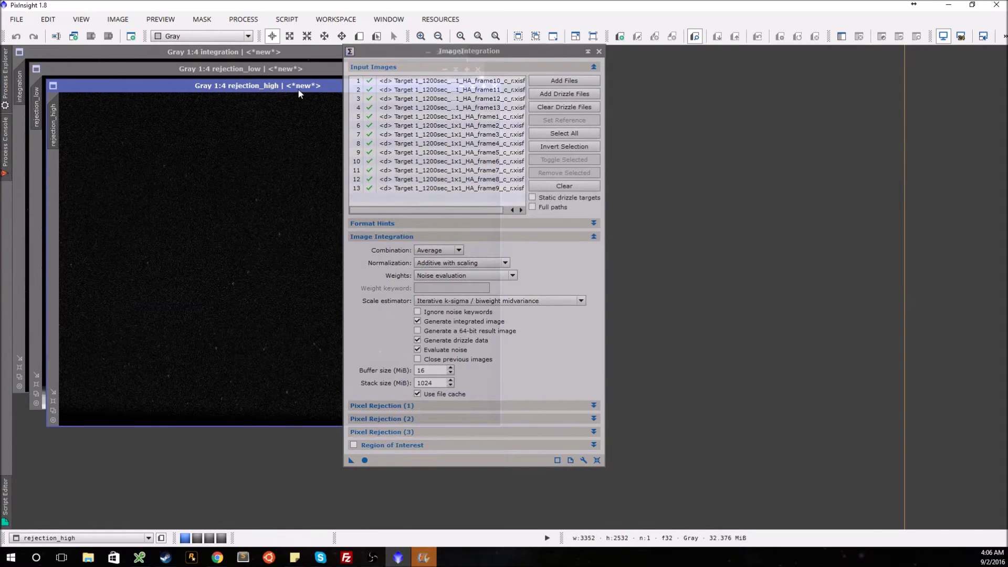
{"action": "left_click", "coordinate": [599, 51]}
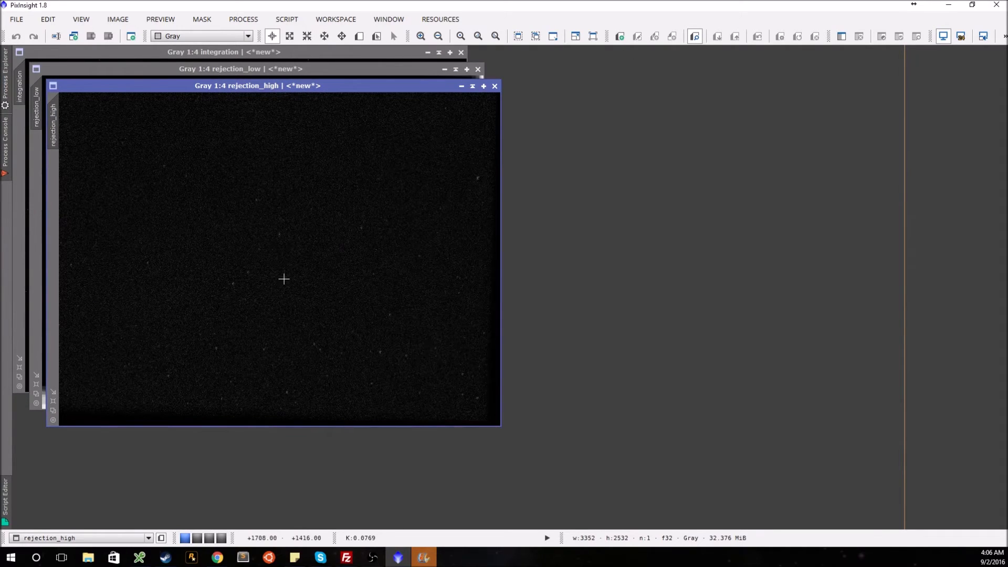
Step: Close the rejection_high and rejection_low maps and auto-stretch the integration image with Ctrl+A
{"action": "key", "text": "ctrl+a"}
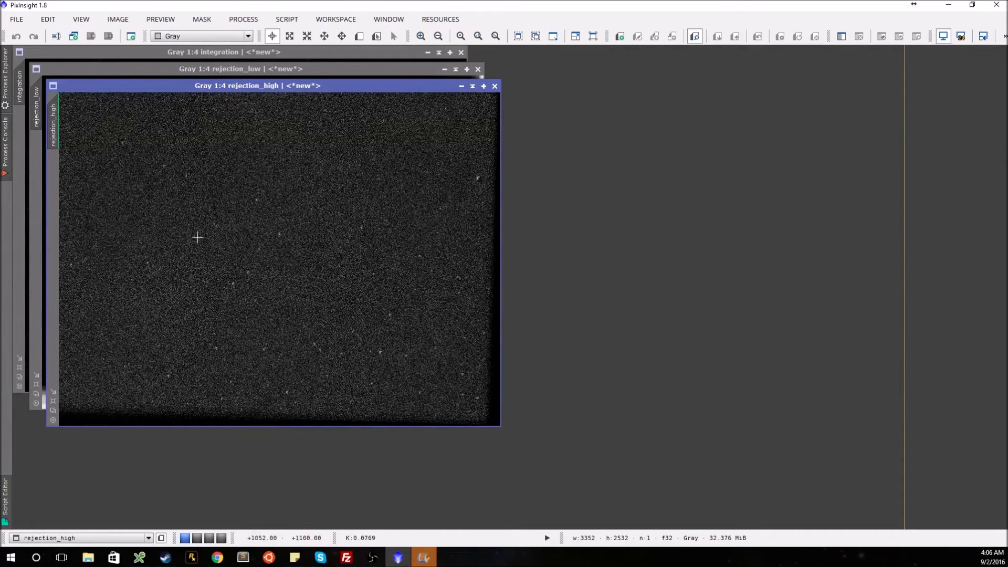
{"action": "left_click", "coordinate": [494, 87]}
{"action": "left_click", "coordinate": [478, 69]}
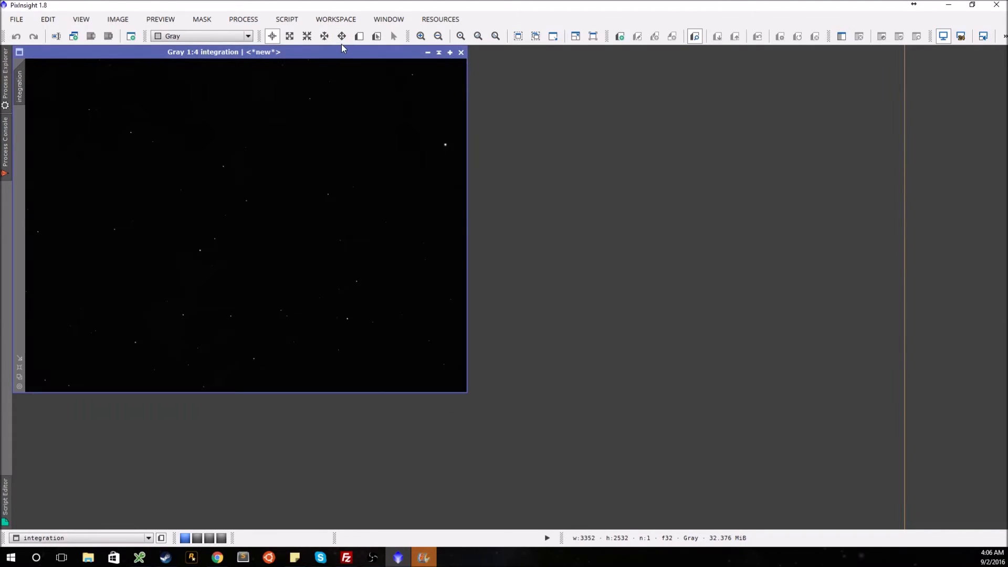
{"action": "key", "text": "ctrl+a"}
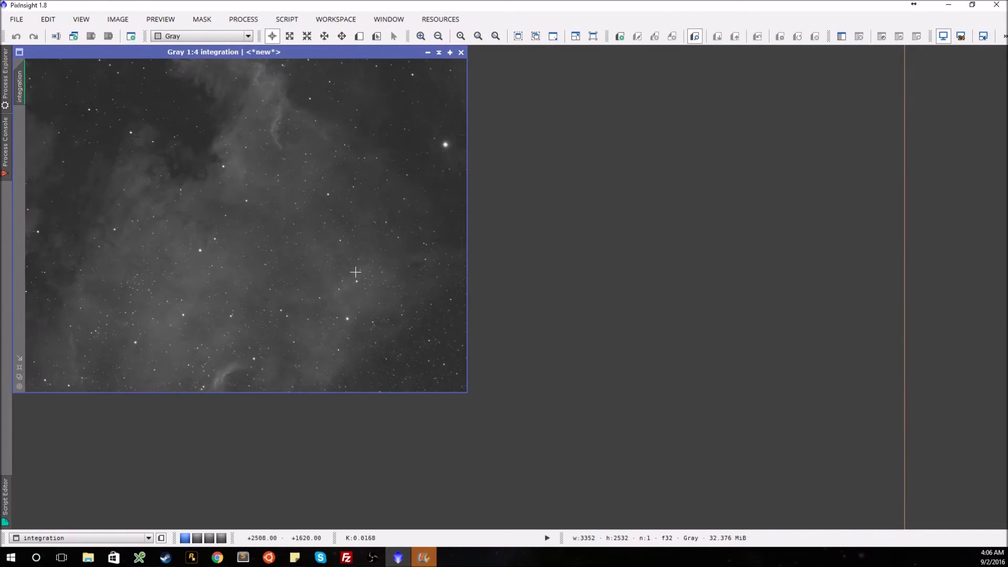
{"action": "left_click", "coordinate": [48, 19]}
Step: Rotate the integration image 180° and enlarge its window
{"action": "mouse_move", "coordinate": [120, 20]}
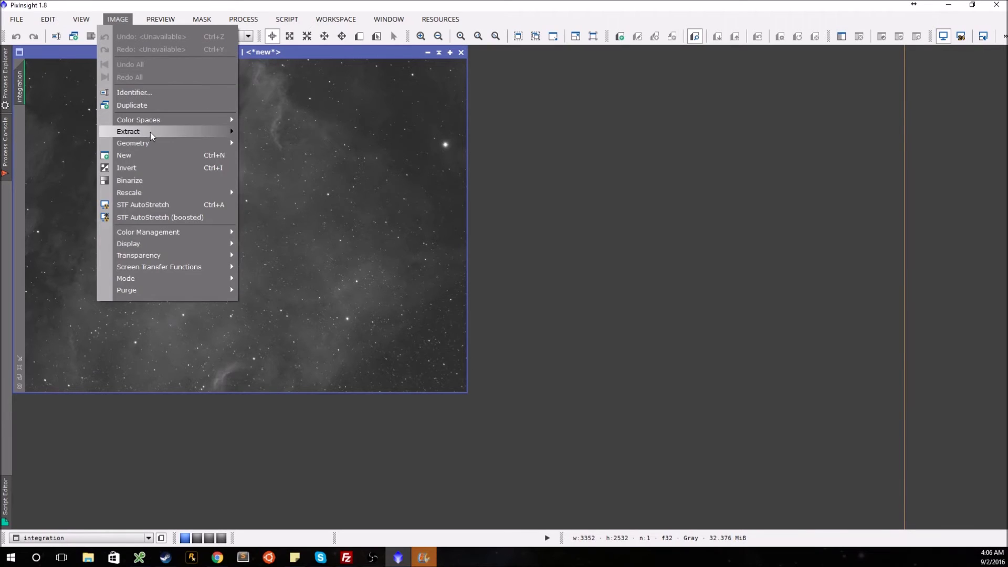
{"action": "left_click", "coordinate": [270, 146]}
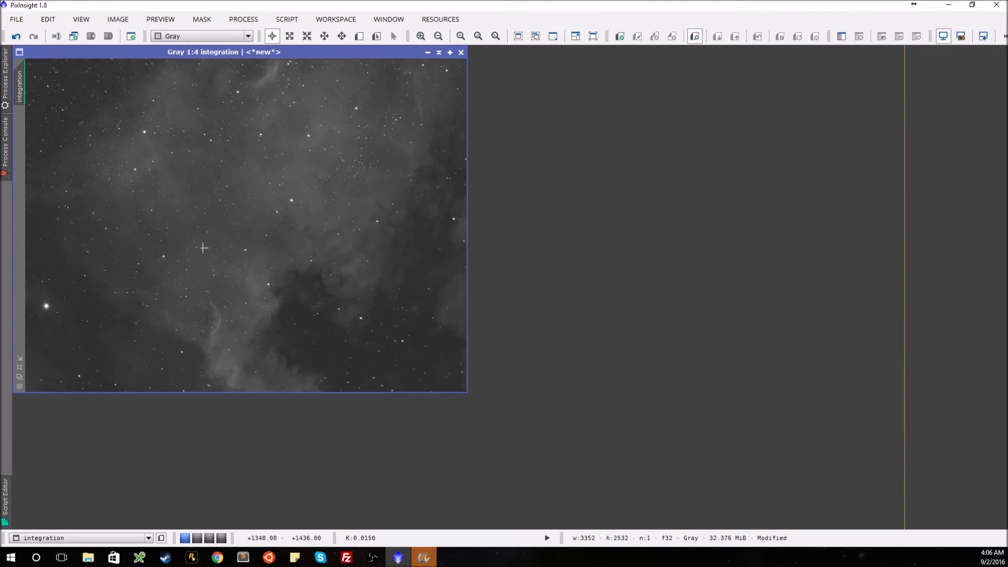
{"action": "left_click", "coordinate": [20, 367]}
Step: Zoom and pan across the nebula's dust lanes and star field, then zoom back out
{"action": "scroll", "coordinate": [315, 350], "scroll_direction": "up", "scroll_amount": 3}
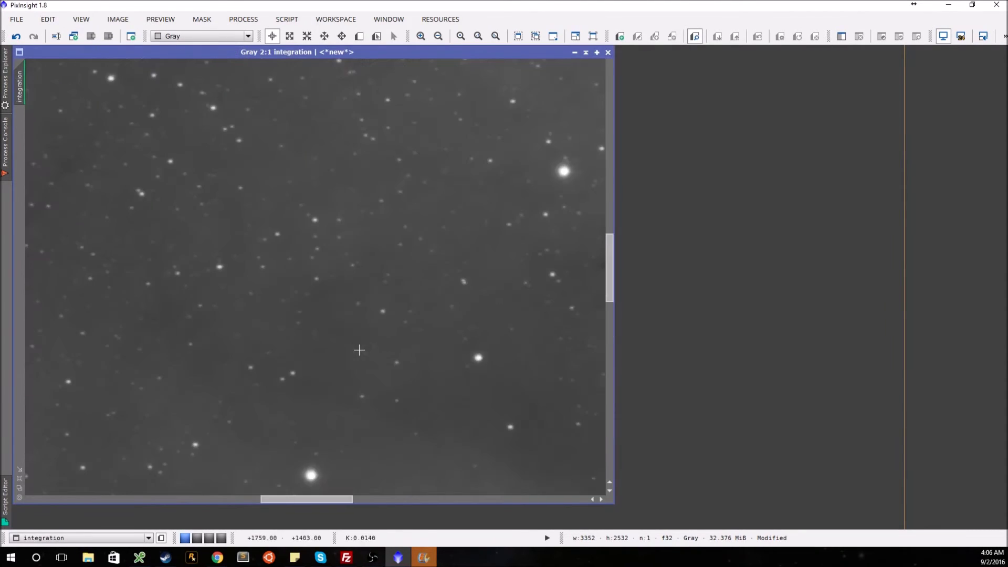
{"action": "scroll", "coordinate": [356, 348], "scroll_direction": "down", "scroll_amount": 2}
{"action": "left_click_drag", "start_coordinate": [610, 190], "coordinate": [603, 263]}
{"action": "left_click_drag", "start_coordinate": [244, 499], "coordinate": [396, 525]}
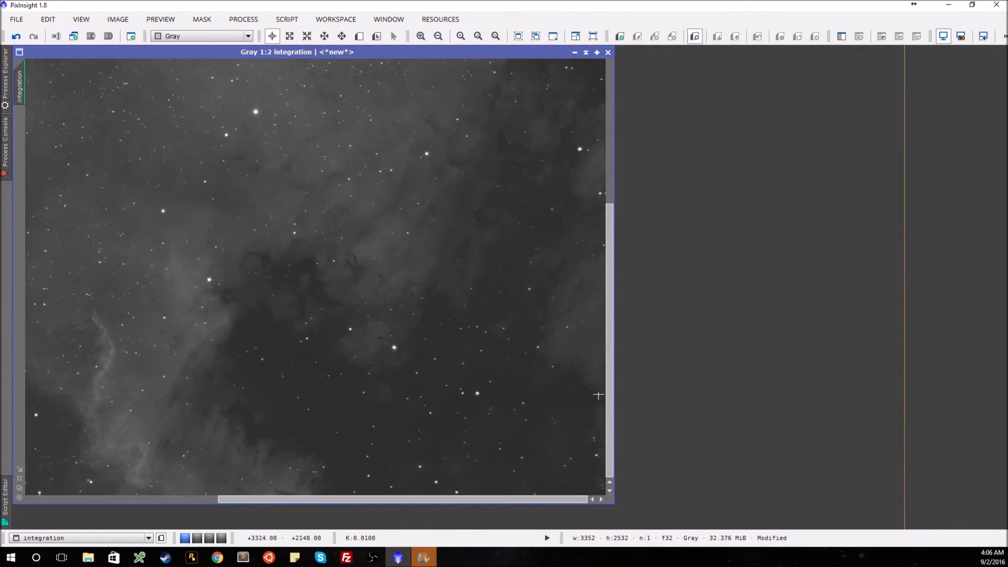
{"action": "left_click_drag", "start_coordinate": [608, 370], "coordinate": [608, 167]}
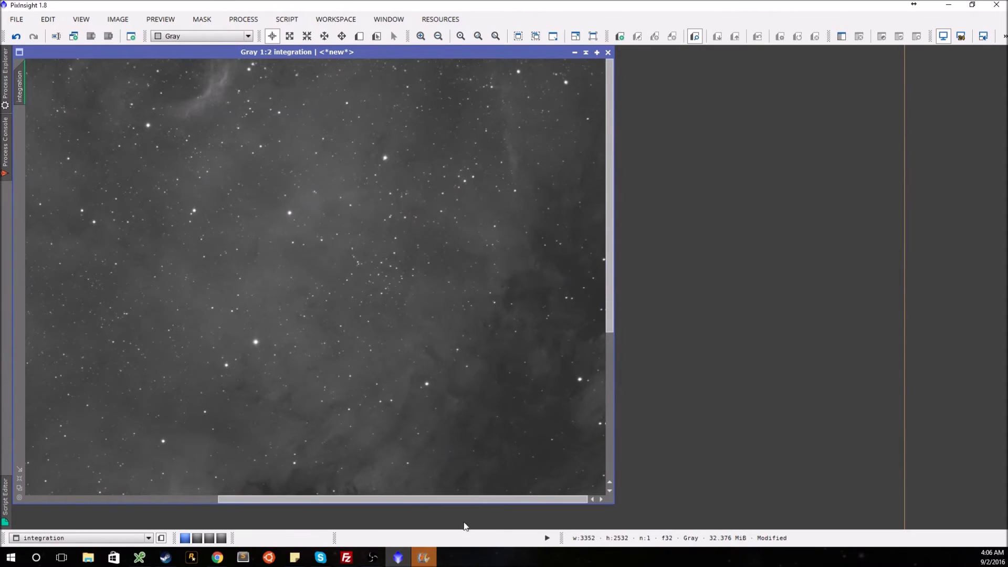
{"action": "left_click_drag", "start_coordinate": [471, 499], "coordinate": [234, 488]}
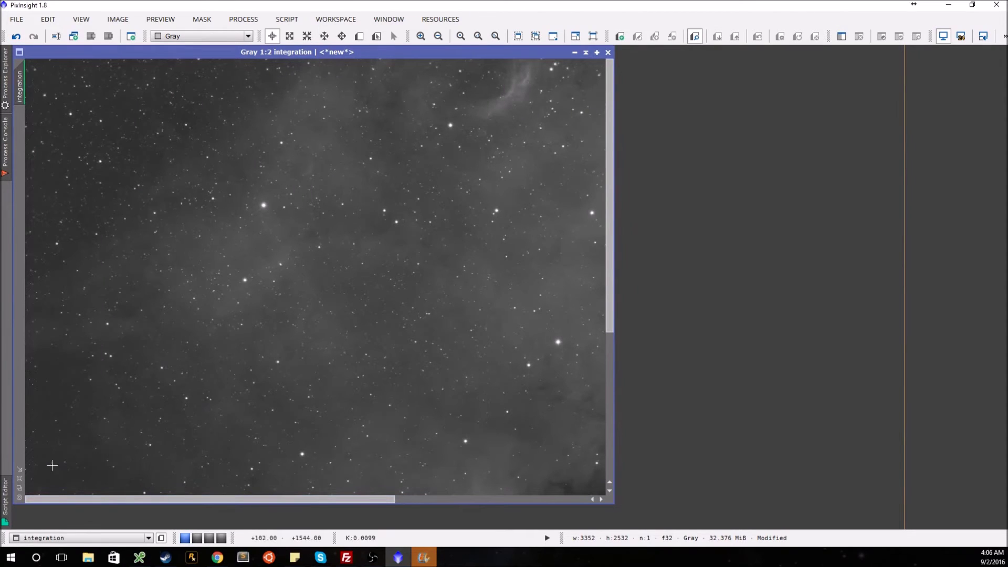
{"action": "left_click_drag", "start_coordinate": [608, 196], "coordinate": [482, 505]}
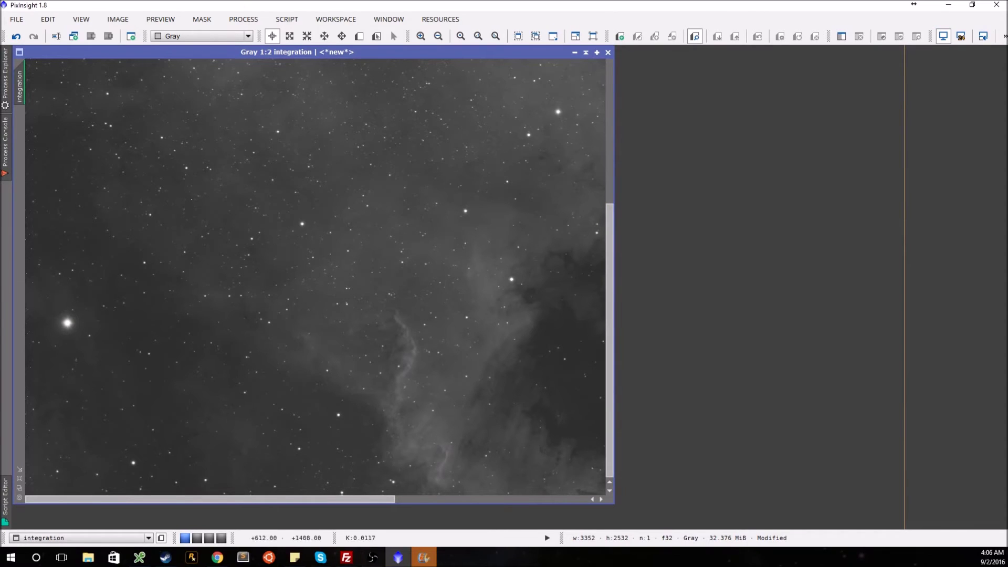
{"action": "scroll", "coordinate": [189, 428], "scroll_direction": "down", "scroll_amount": 1}
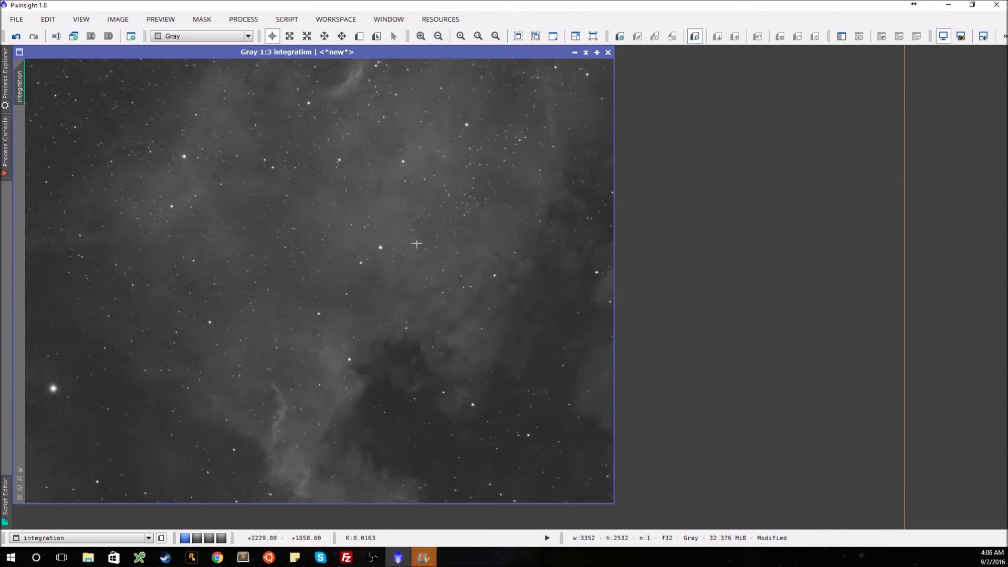
{"action": "left_click", "coordinate": [241, 19]}
Step: Launch DrizzleIntegration from All Processes and place it to the right of the image
{"action": "mouse_move", "coordinate": [236, 35]}
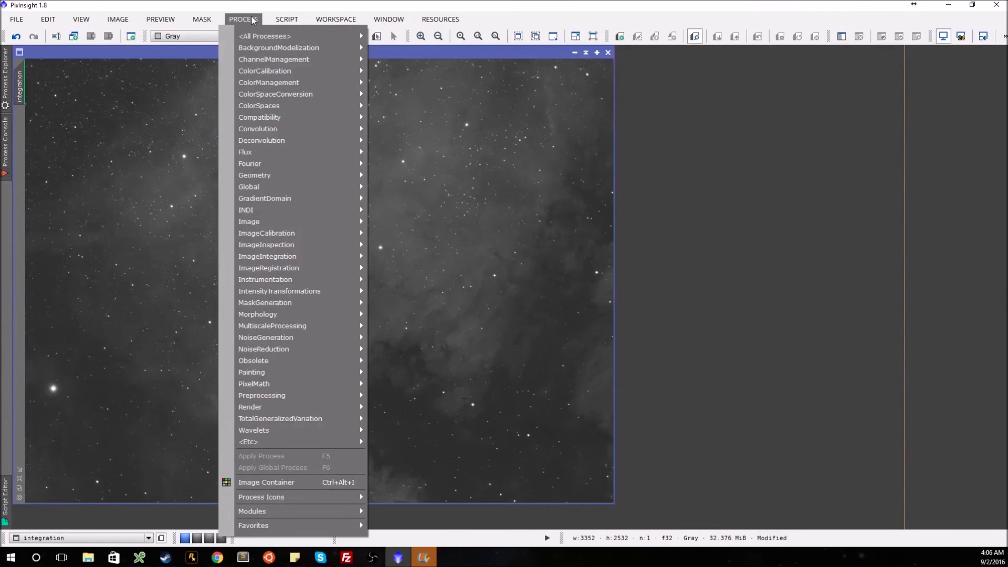
{"action": "mouse_move", "coordinate": [266, 37]}
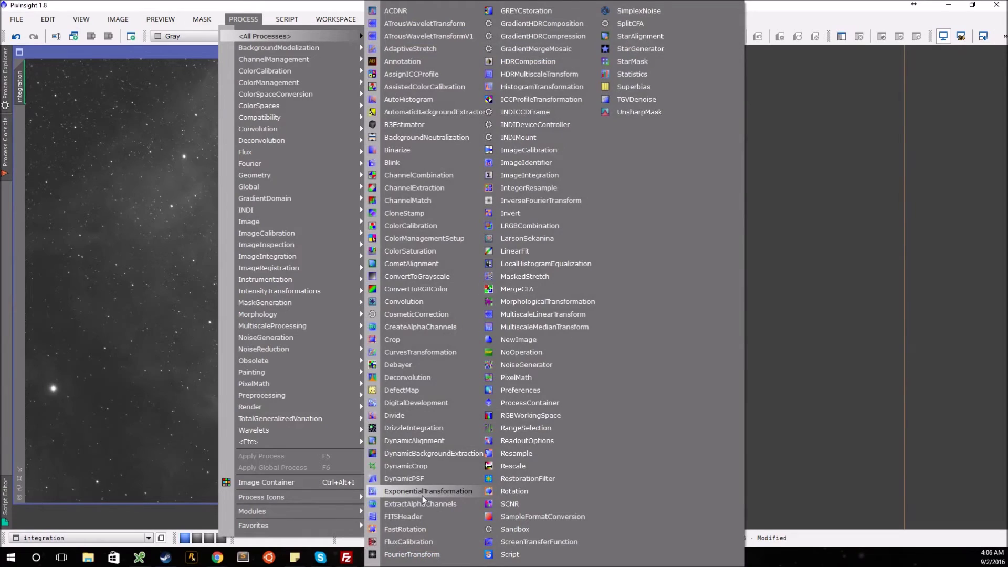
{"action": "left_click", "coordinate": [414, 429]}
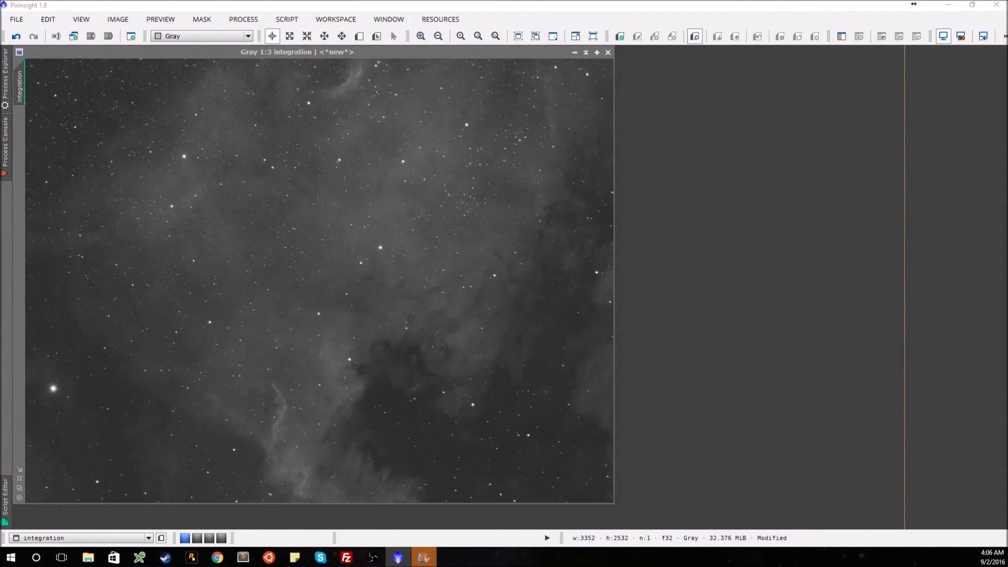
{"action": "left_click_drag", "start_coordinate": [42, 112], "coordinate": [797, 89]}
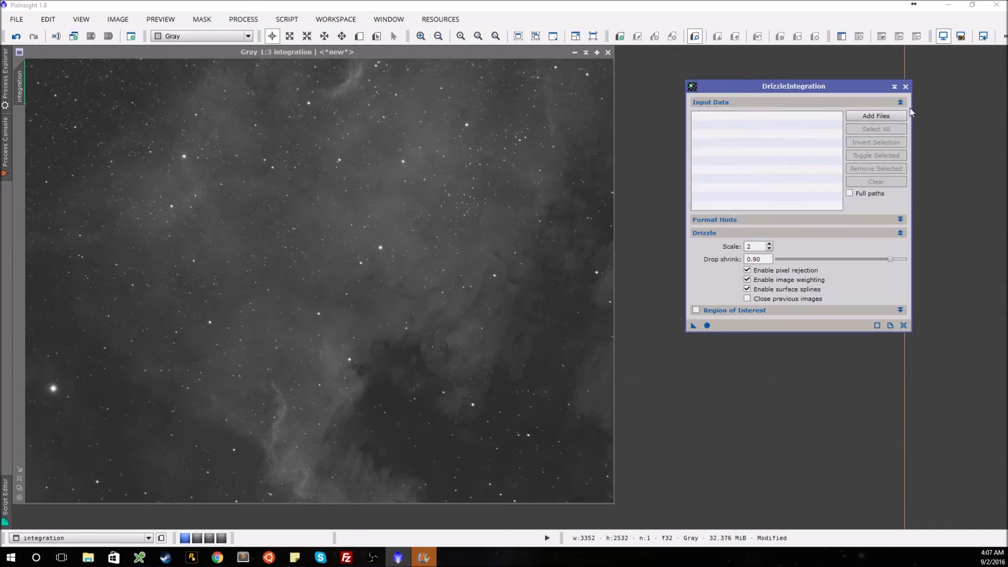
{"action": "left_click", "coordinate": [874, 117]}
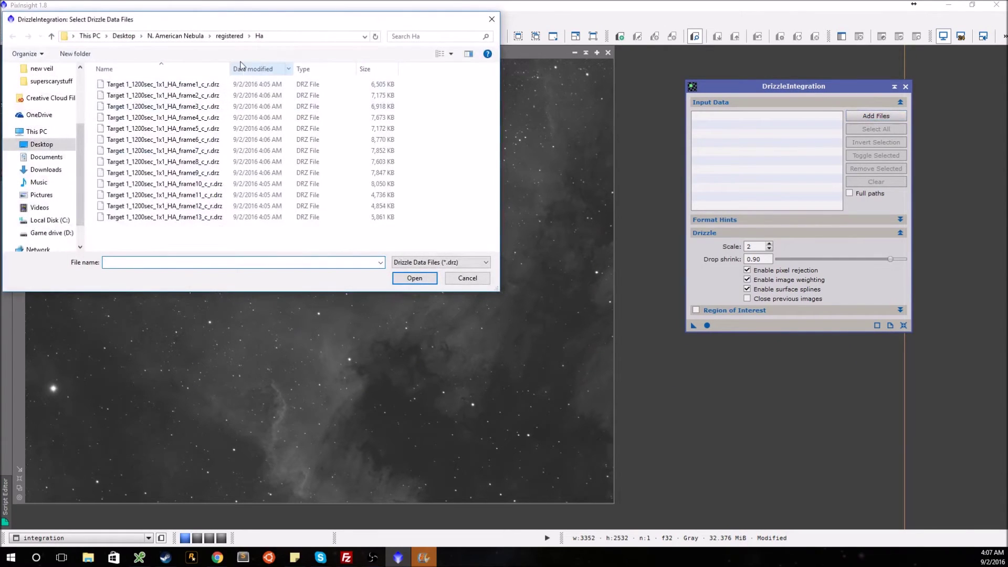
Step: Load the 13 Ha .drz files, drizzle-integrate them at scale 2, and close drizzle_weights
{"action": "left_click_drag", "start_coordinate": [233, 231], "coordinate": [229, 84]}
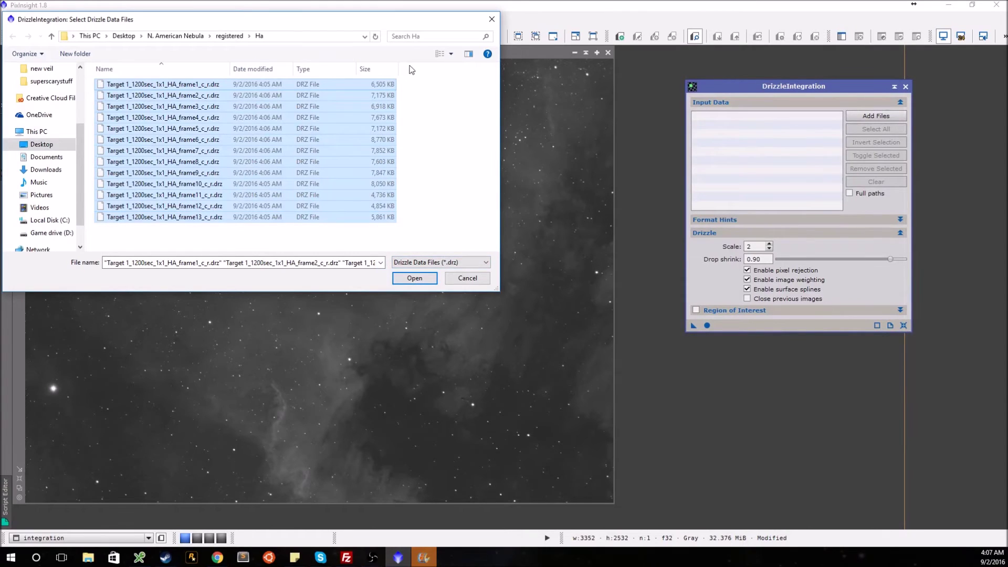
{"action": "left_click", "coordinate": [424, 280]}
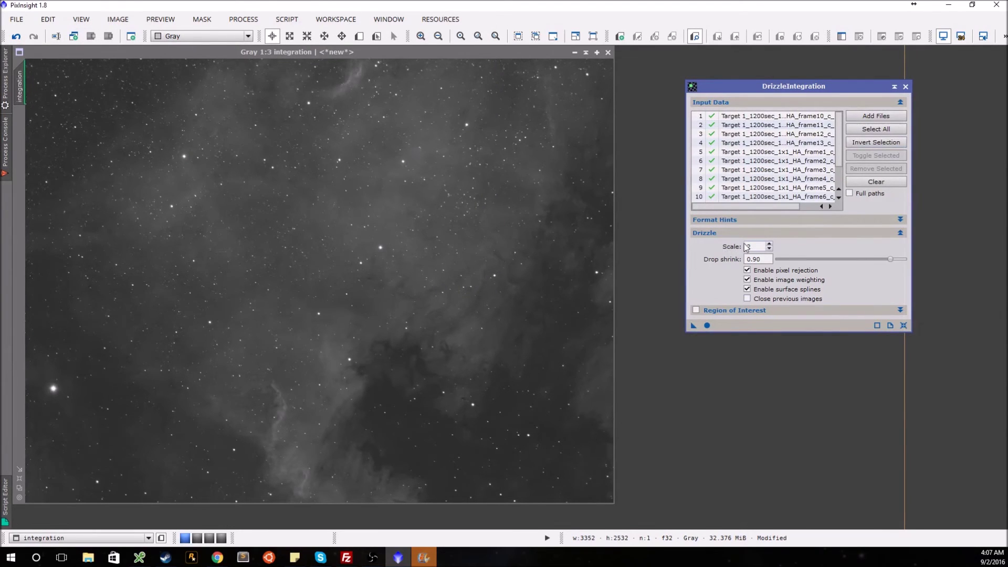
{"action": "left_click", "coordinate": [707, 325]}
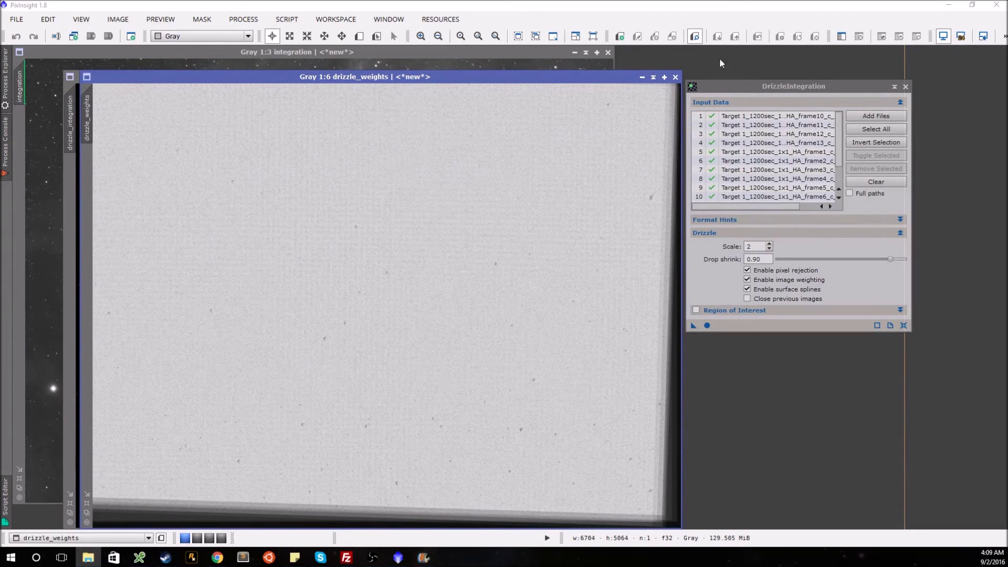
{"action": "left_click", "coordinate": [675, 77]}
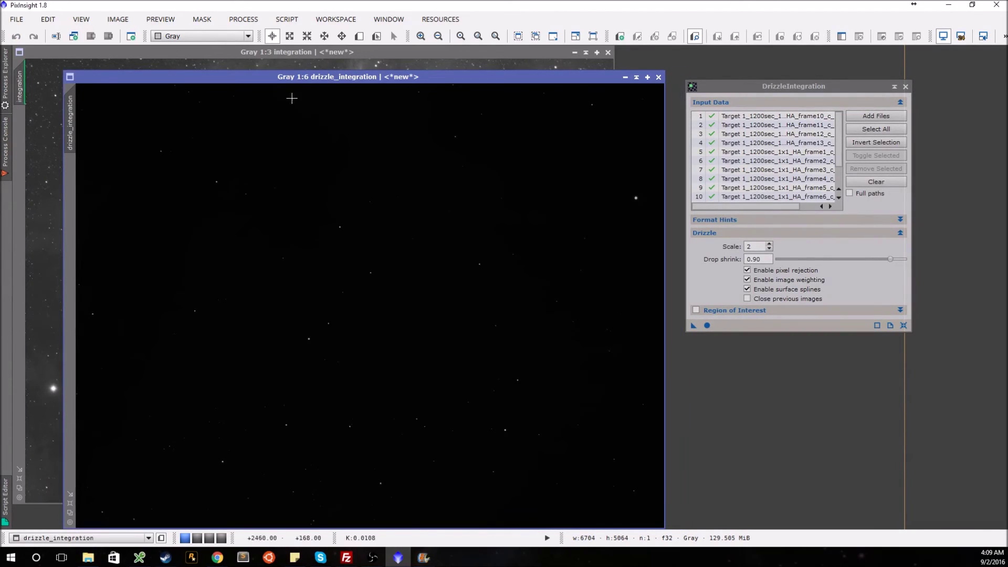
Step: Reposition the 6704 × 5064 drizzle_integration window and apply an STF AutoStretch with Ctrl+A
{"action": "left_click_drag", "start_coordinate": [304, 77], "coordinate": [360, 65]}
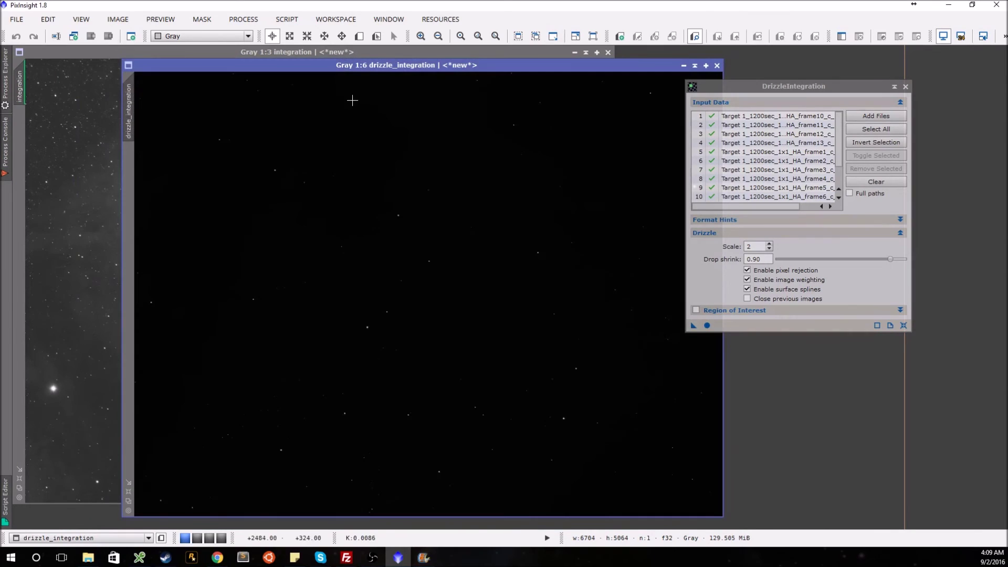
{"action": "mouse_move", "coordinate": [250, 69]}
{"action": "left_mouse_down"}
{"action": "mouse_move", "coordinate": [268, 93]}
{"action": "mouse_move", "coordinate": [261, 59]}
{"action": "mouse_move", "coordinate": [224, 67]}
{"action": "mouse_move", "coordinate": [243, 62]}
{"action": "left_mouse_up"}
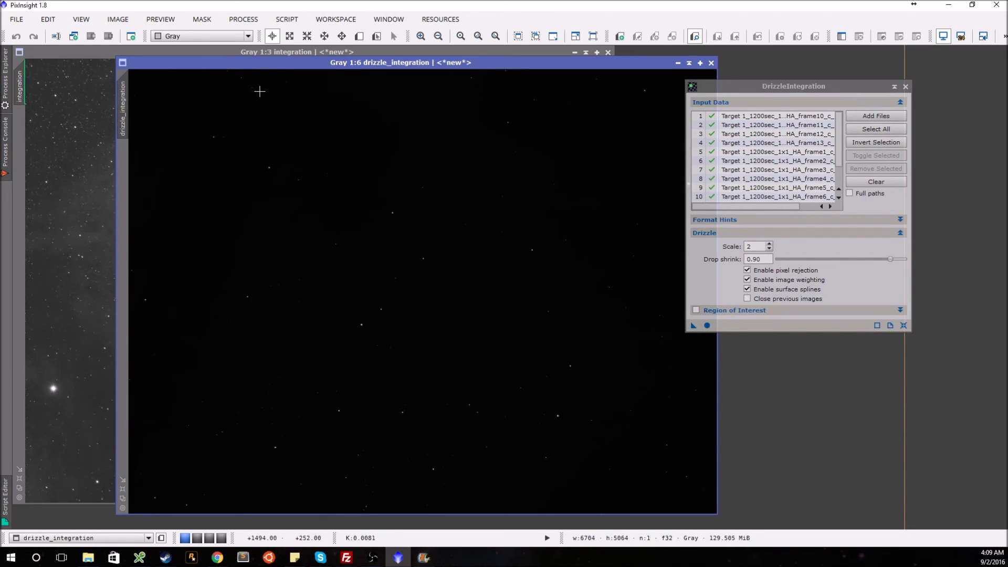
{"action": "key", "text": "ctrl+a"}
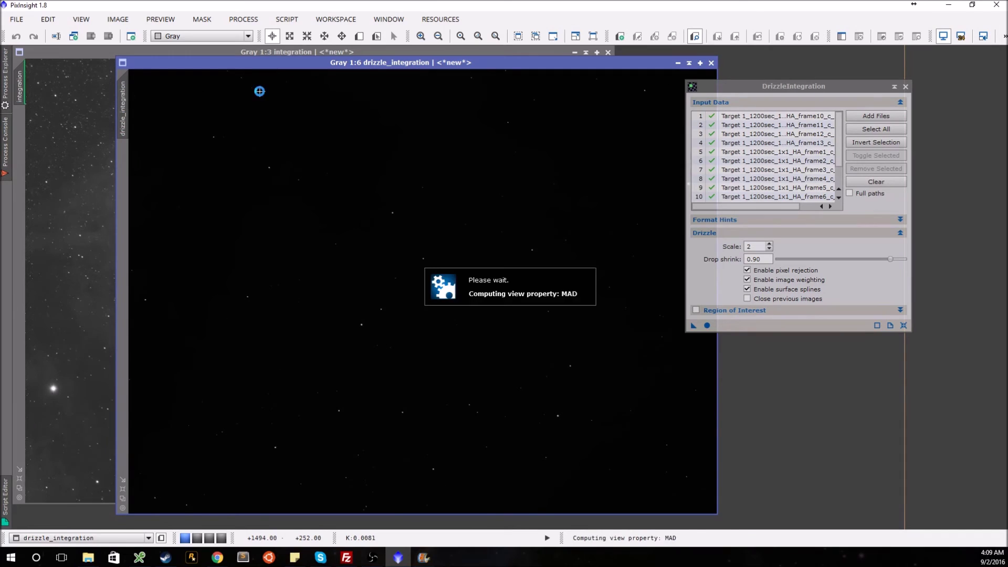
Step: Rotate drizzle_integration 180°, close DrizzleIntegration, and move the drizzle window to the right half
{"action": "left_click", "coordinate": [49, 20]}
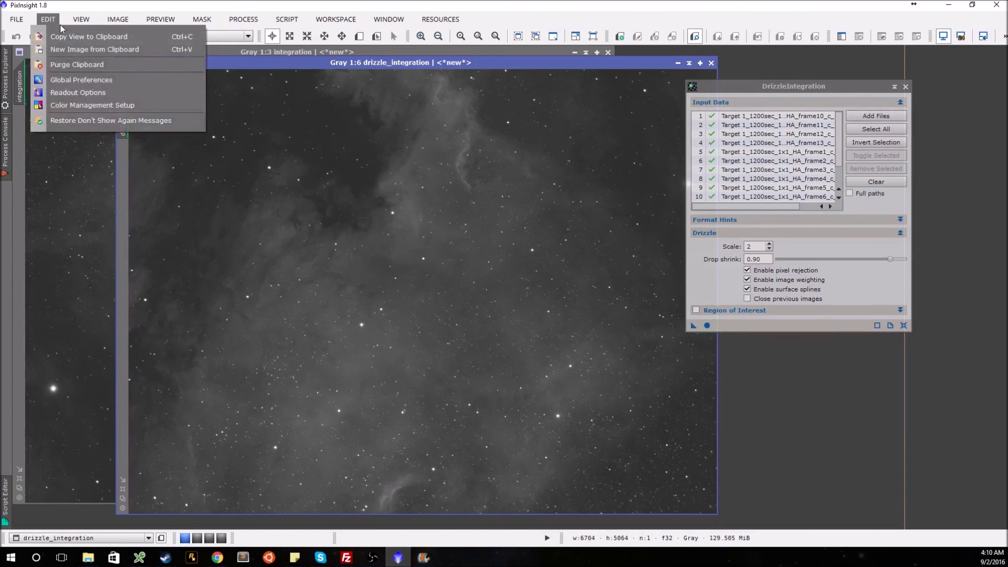
{"action": "left_click", "coordinate": [58, 24]}
{"action": "left_click", "coordinate": [79, 19]}
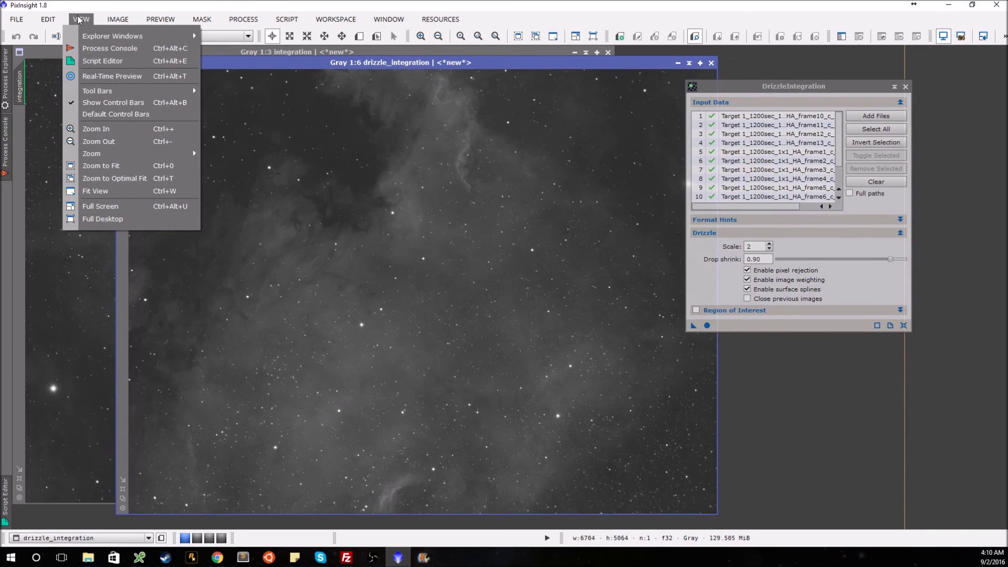
{"action": "mouse_move", "coordinate": [118, 20]}
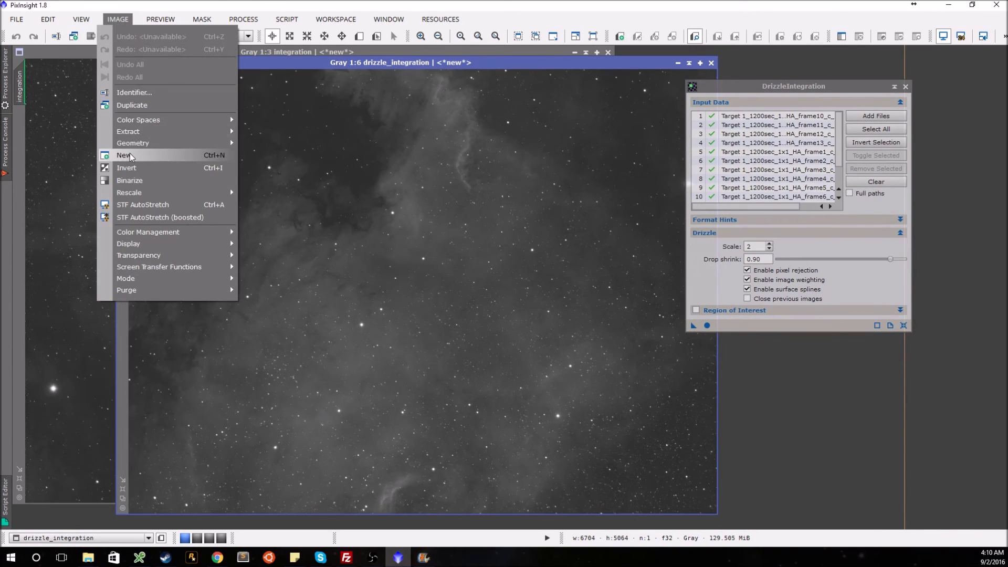
{"action": "mouse_move", "coordinate": [132, 144]}
{"action": "left_click", "coordinate": [260, 152]}
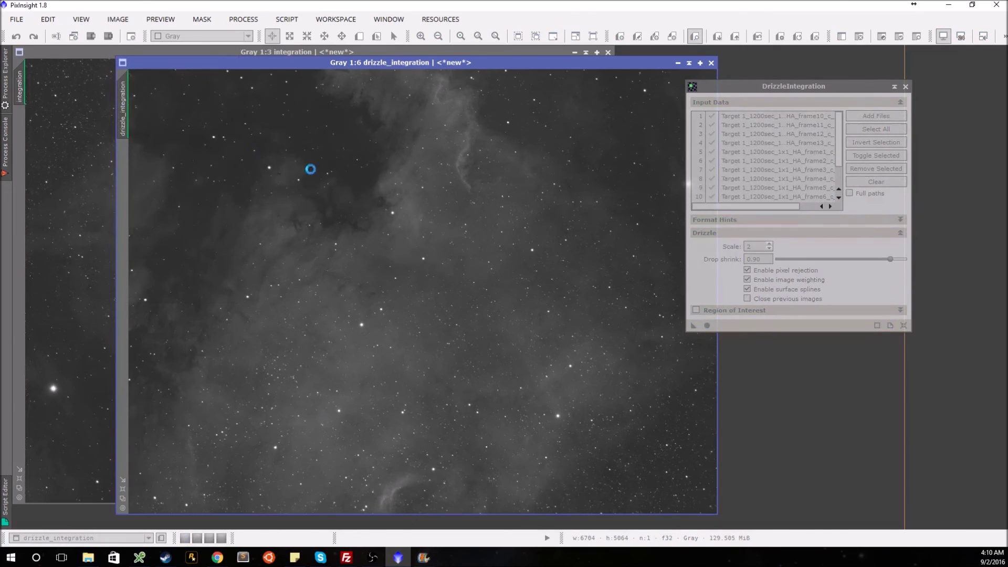
{"action": "left_click", "coordinate": [905, 87]}
{"action": "left_click_drag", "start_coordinate": [598, 63], "coordinate": [826, 62]}
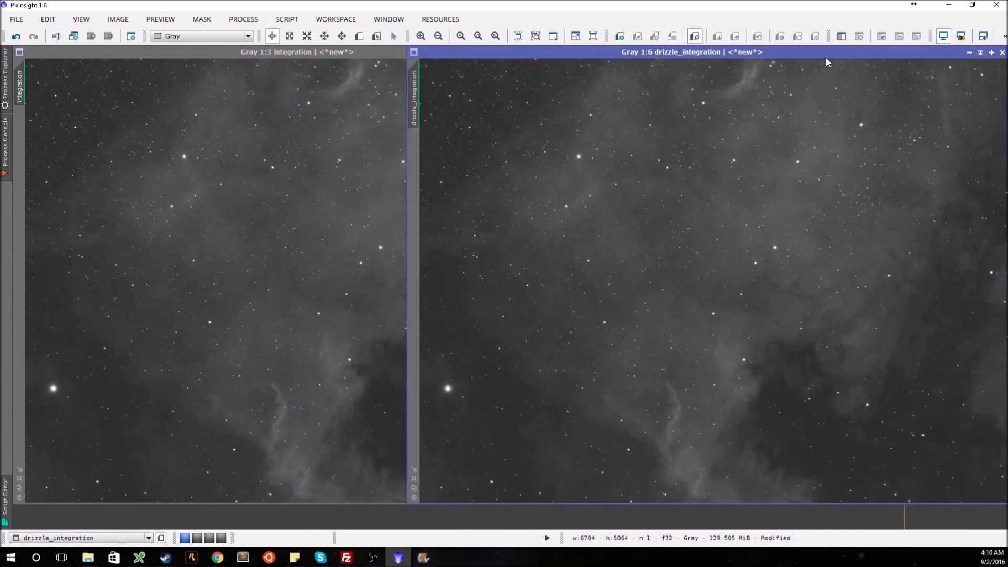
Step: Zoom into the regular integration image with the mouse wheel
{"action": "scroll", "coordinate": [129, 376], "scroll_direction": "up", "scroll_amount": 3}
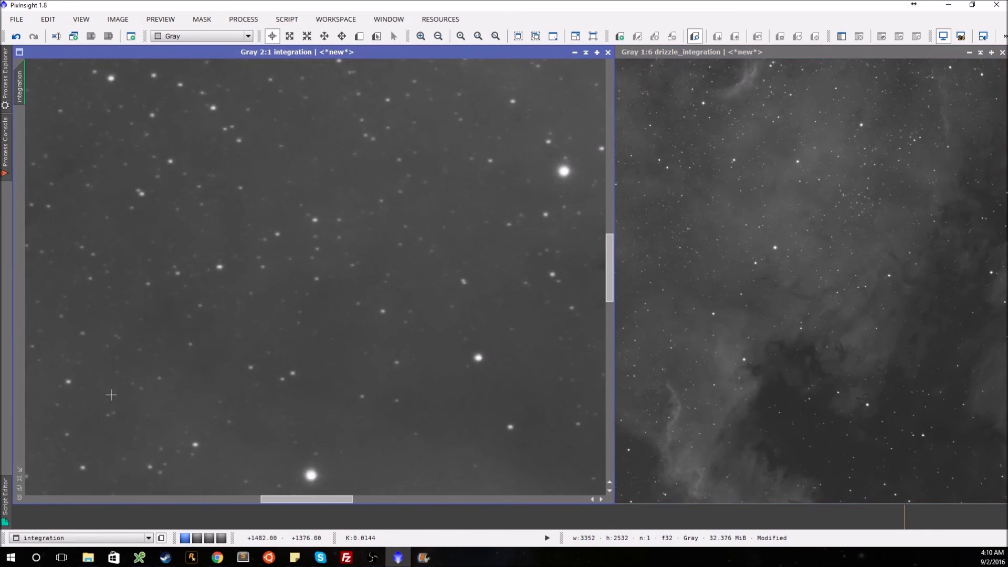
{"action": "left_click_drag", "start_coordinate": [610, 248], "coordinate": [611, 285]}
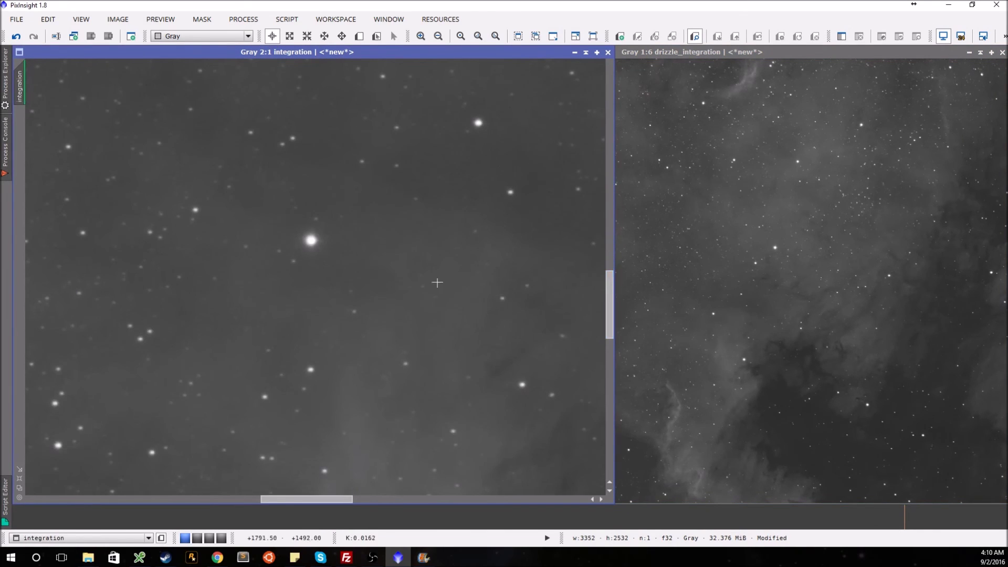
{"action": "scroll", "coordinate": [360, 259], "scroll_direction": "down", "scroll_amount": 3}
{"action": "scroll", "coordinate": [42, 391], "scroll_direction": "up", "scroll_amount": 1}
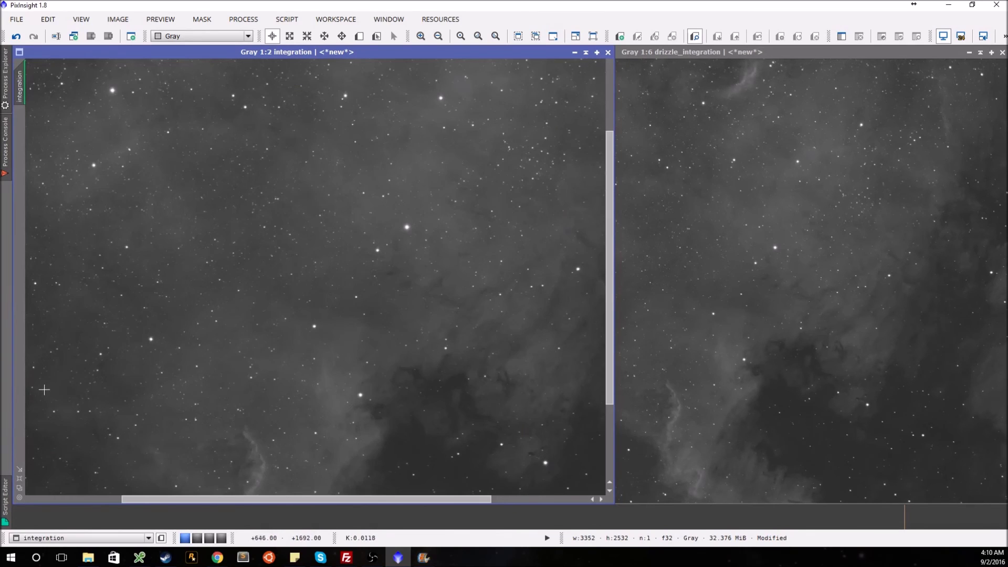
{"action": "scroll", "coordinate": [166, 494], "scroll_direction": "up", "scroll_amount": 1}
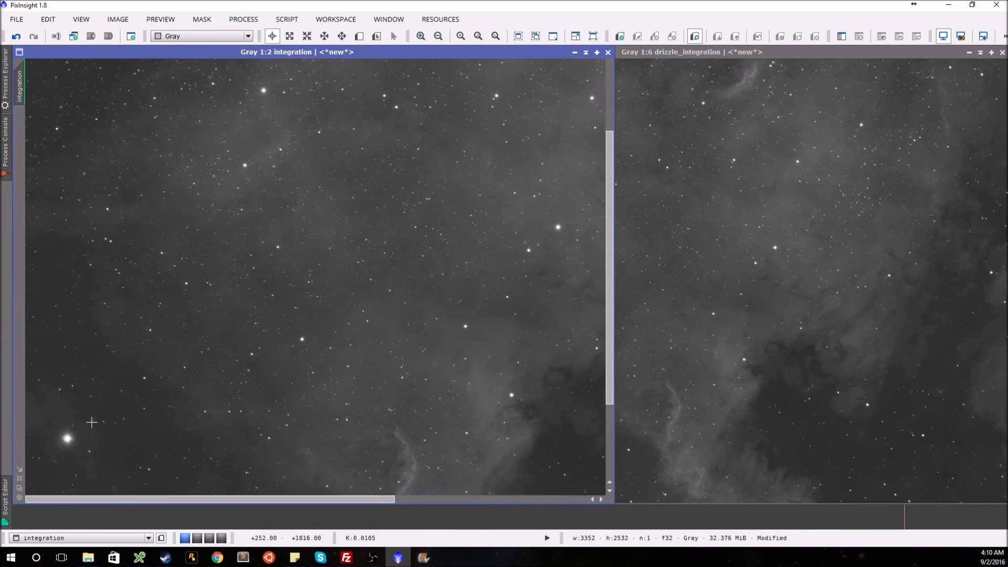
{"action": "scroll", "coordinate": [169, 443], "scroll_direction": "up", "scroll_amount": 1}
Step: Centre a bright star in the integration window at 8:1 zoom
{"action": "left_click_drag", "start_coordinate": [243, 499], "coordinate": [107, 498]}
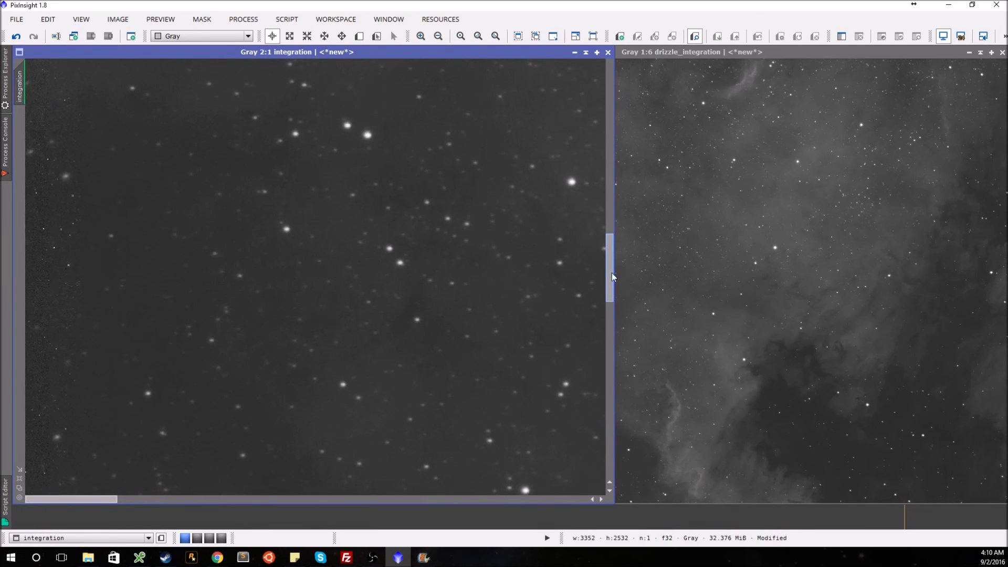
{"action": "left_click_drag", "start_coordinate": [610, 272], "coordinate": [606, 379]}
{"action": "scroll", "coordinate": [198, 247], "scroll_direction": "up", "scroll_amount": 3}
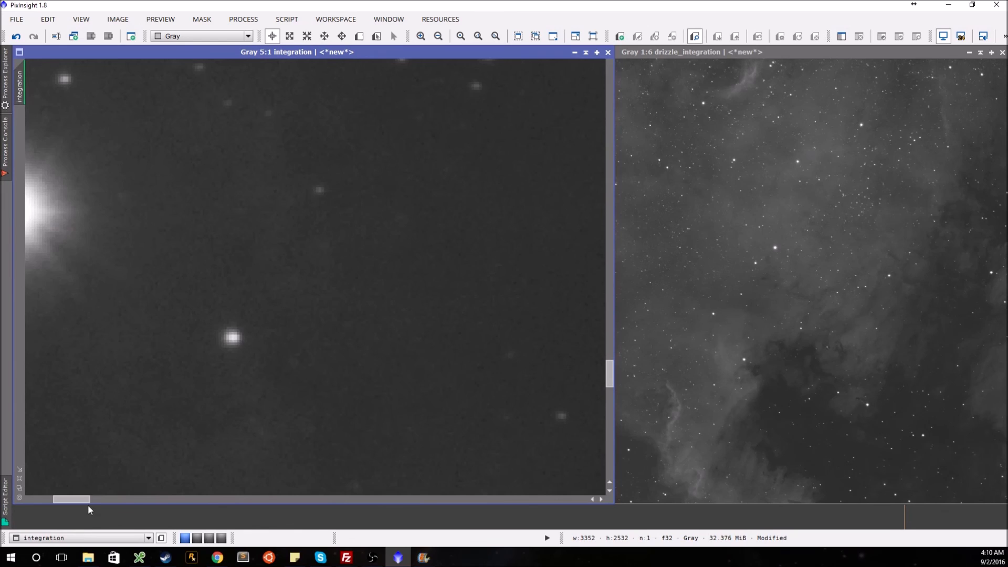
{"action": "left_click_drag", "start_coordinate": [87, 501], "coordinate": [68, 511]}
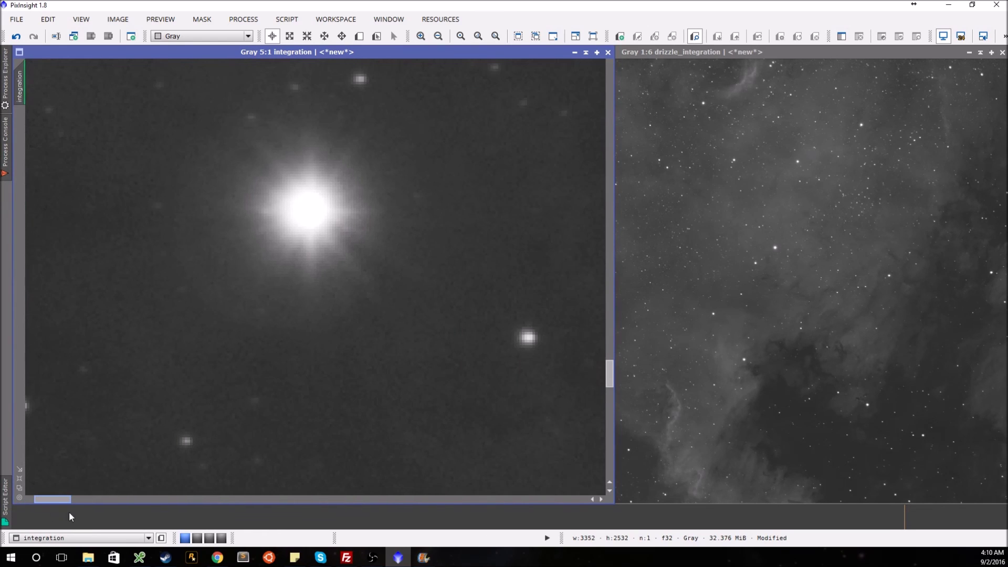
{"action": "scroll", "coordinate": [295, 222], "scroll_direction": "up", "scroll_amount": 2}
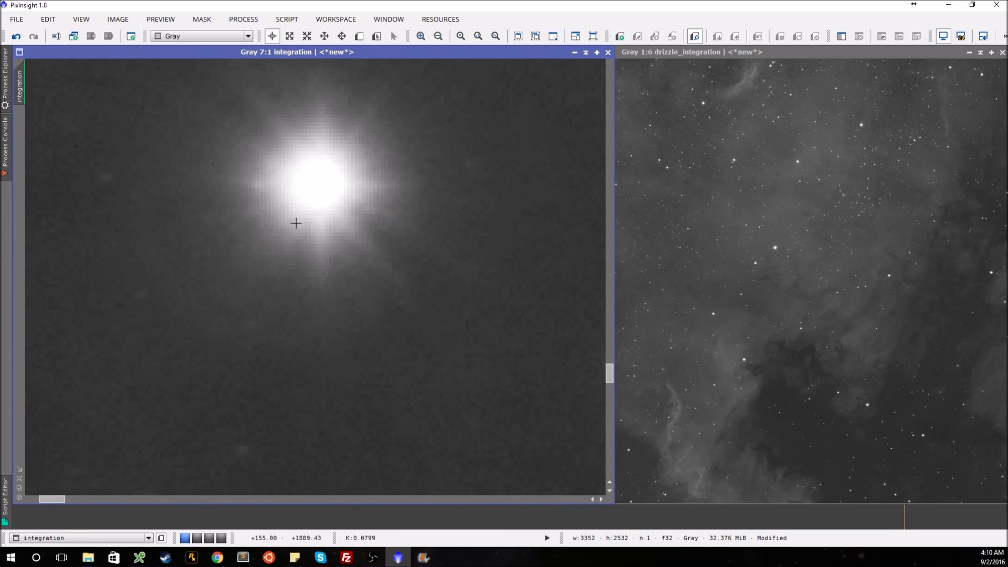
{"action": "scroll", "coordinate": [296, 222], "scroll_direction": "up", "scroll_amount": 1}
{"action": "mouse_move", "coordinate": [612, 377]}
{"action": "left_mouse_down"}
{"action": "mouse_move", "coordinate": [610, 363]}
{"action": "mouse_move", "coordinate": [609, 373]}
{"action": "left_mouse_up"}
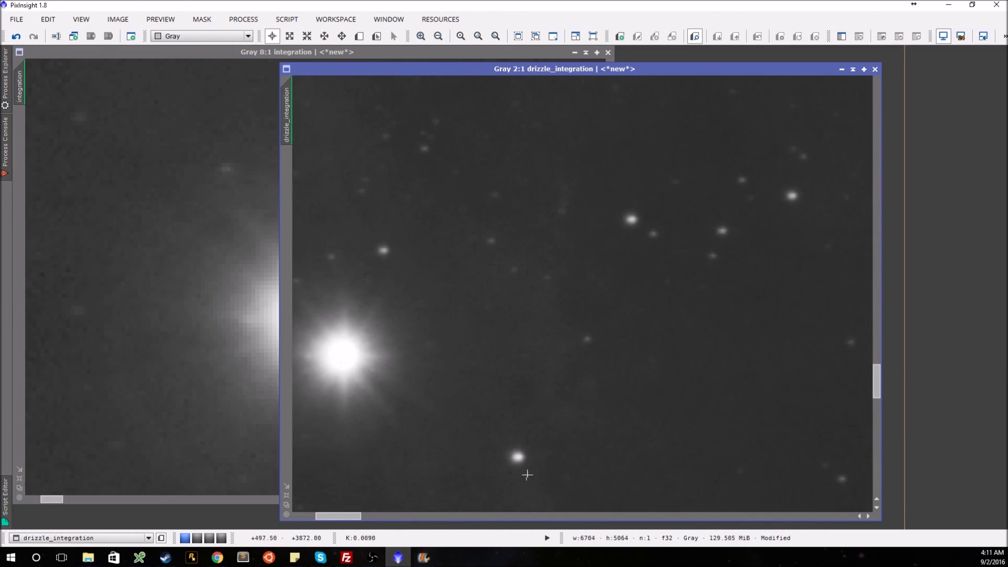
Step: Zoom drizzle_integration to 6:1 on the same bright star
{"action": "left_click_drag", "start_coordinate": [341, 515], "coordinate": [319, 514]}
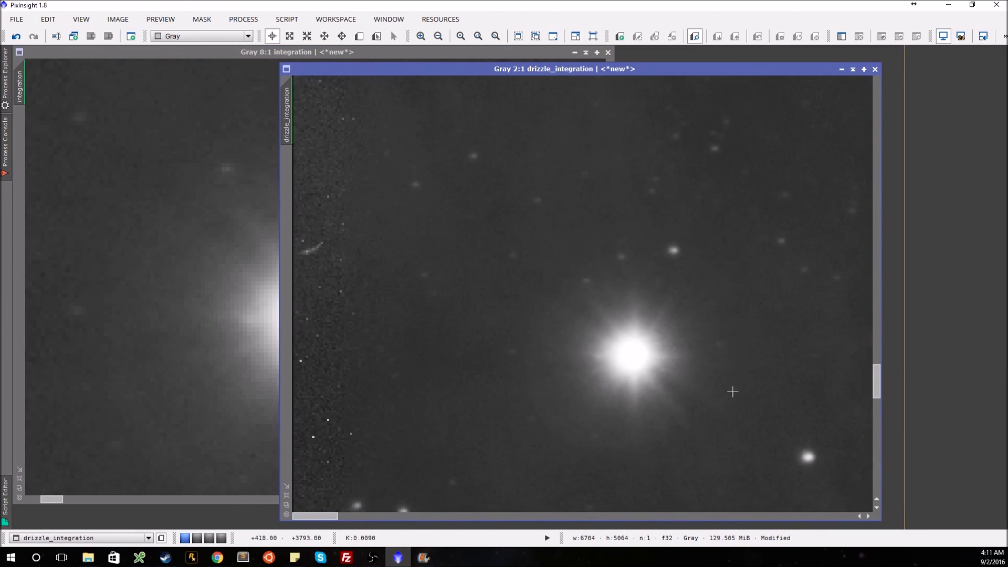
{"action": "scroll", "coordinate": [625, 389], "scroll_direction": "up", "scroll_amount": 2}
{"action": "scroll", "coordinate": [633, 403], "scroll_direction": "up", "scroll_amount": 1}
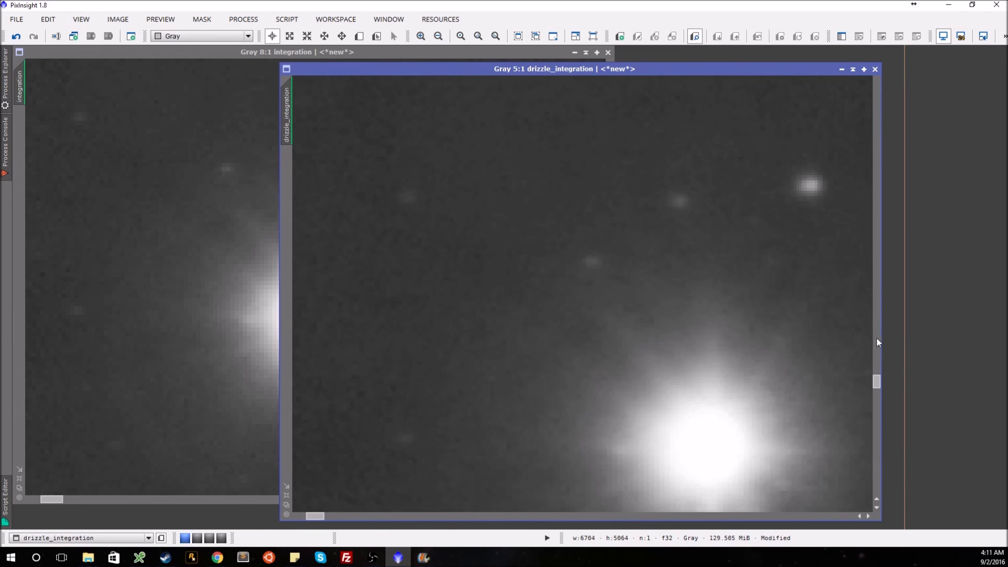
{"action": "left_click_drag", "start_coordinate": [877, 385], "coordinate": [879, 388]}
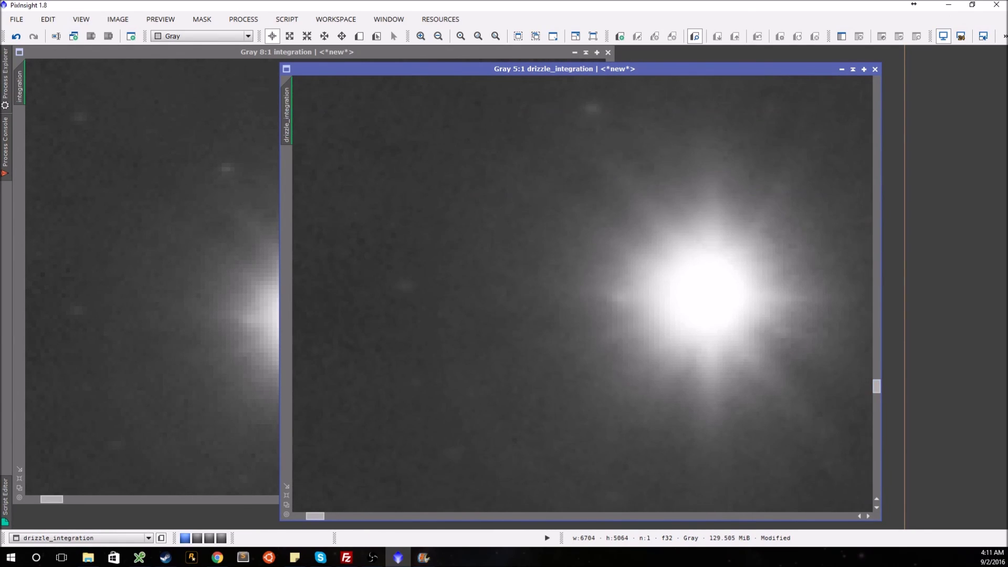
{"action": "left_click_drag", "start_coordinate": [618, 74], "coordinate": [705, 82]}
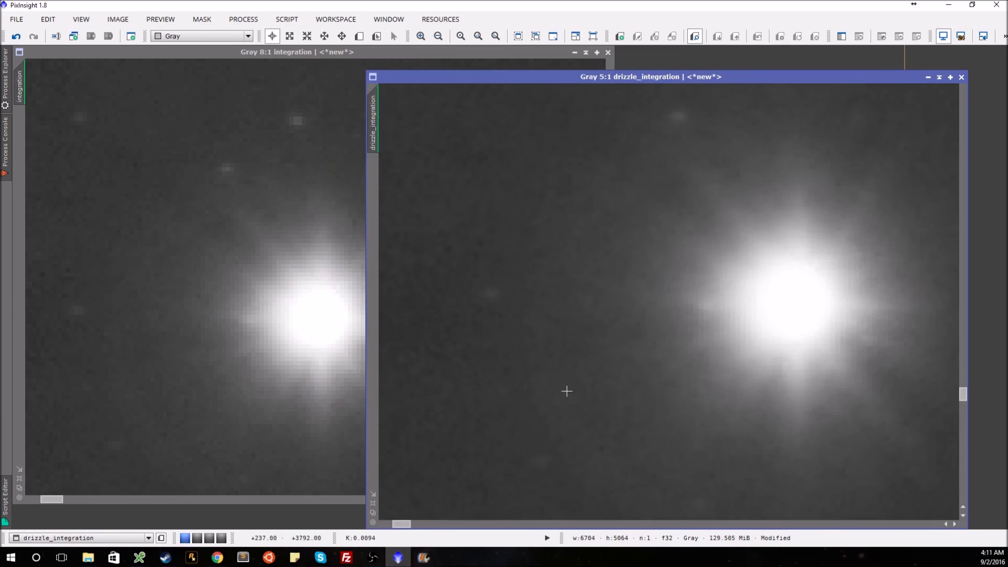
{"action": "left_click_drag", "start_coordinate": [409, 525], "coordinate": [417, 527]}
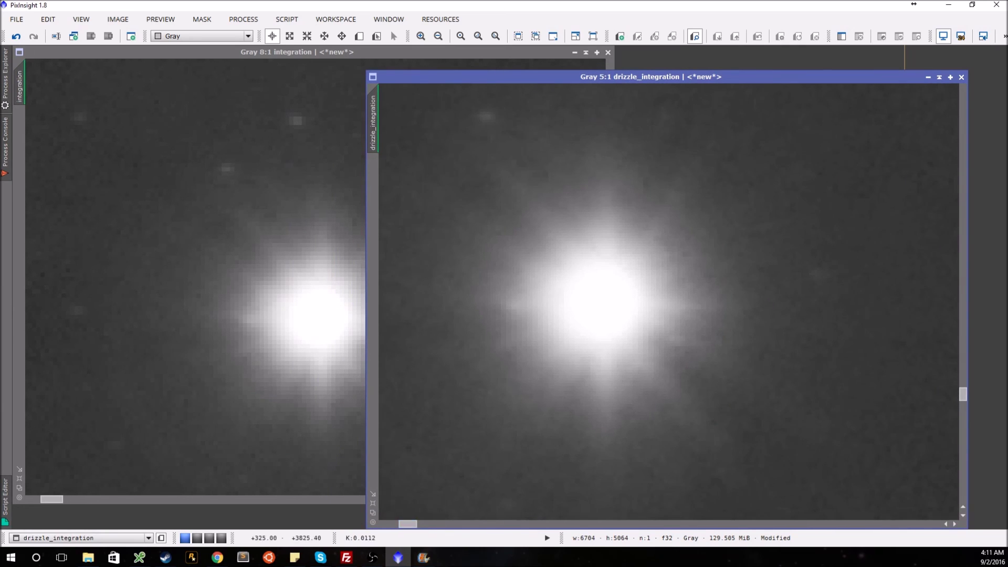
{"action": "scroll", "coordinate": [583, 315], "scroll_direction": "up", "scroll_amount": 1}
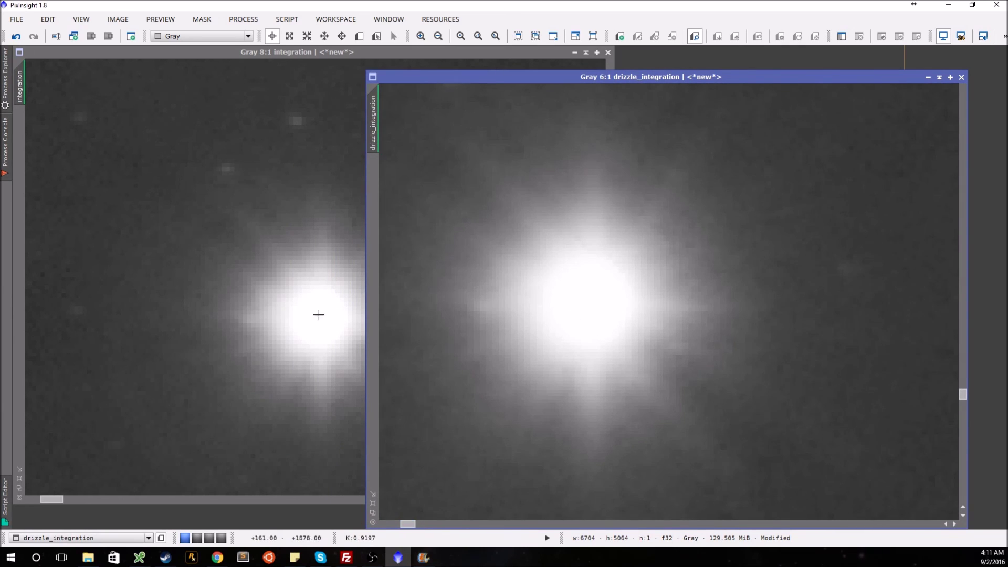
Step: Zoom the integration image to 10:1 and shift the drizzle window further right
{"action": "left_click", "coordinate": [306, 327]}
{"action": "scroll", "coordinate": [304, 328], "scroll_direction": "up", "scroll_amount": 2}
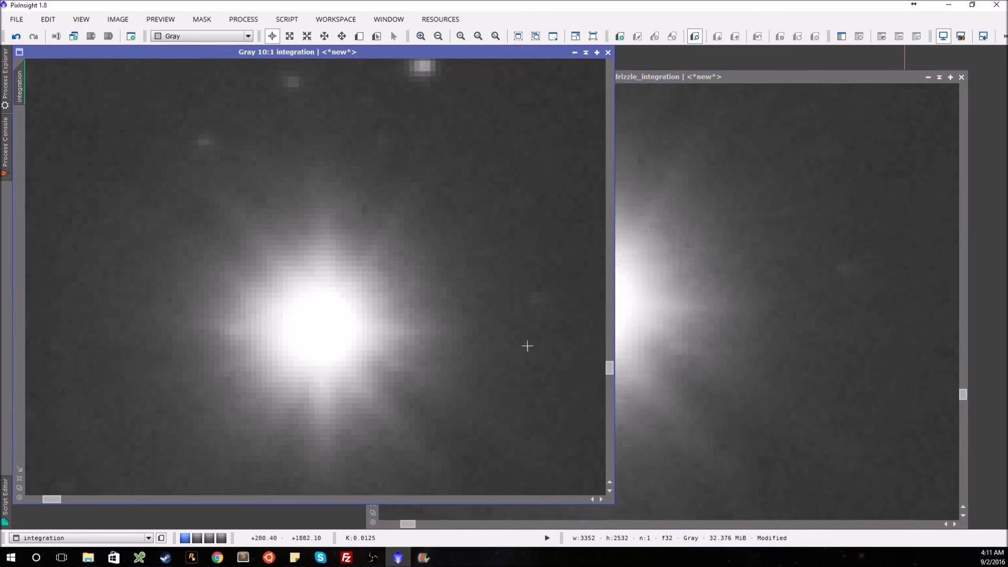
{"action": "left_click", "coordinate": [741, 353]}
{"action": "left_click_drag", "start_coordinate": [624, 77], "coordinate": [706, 78]}
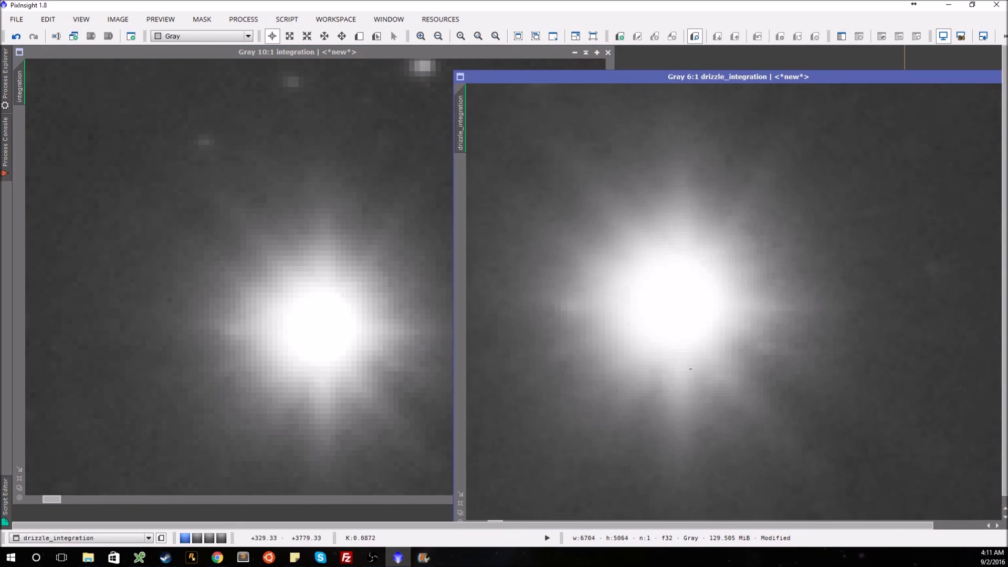